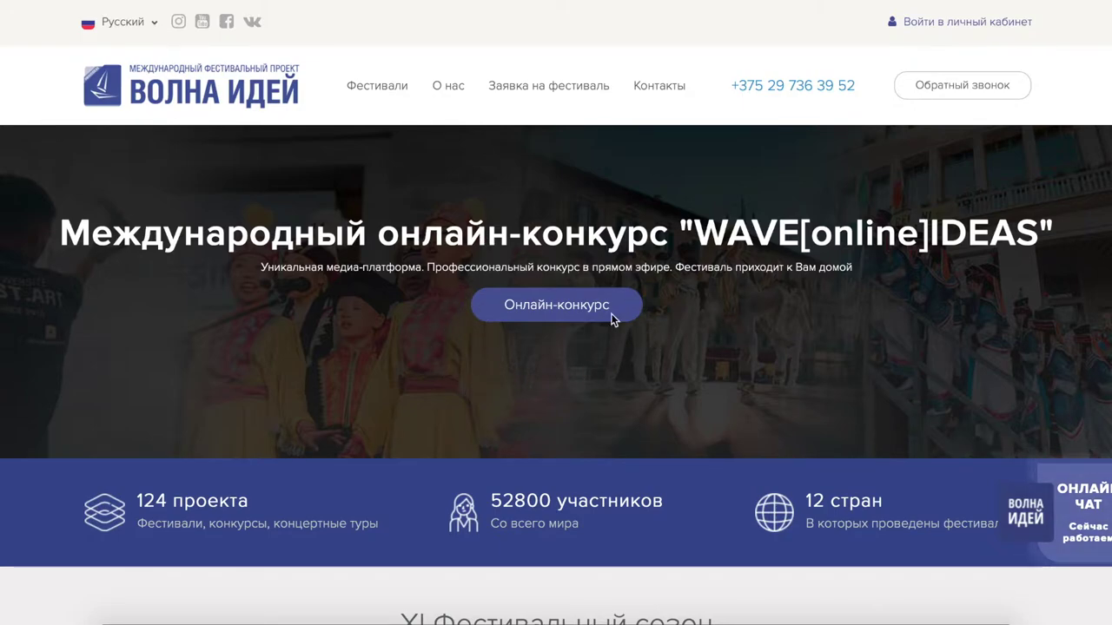
# - Go from the online contest page down to the participant registration form
pyautogui.click(536, 314)
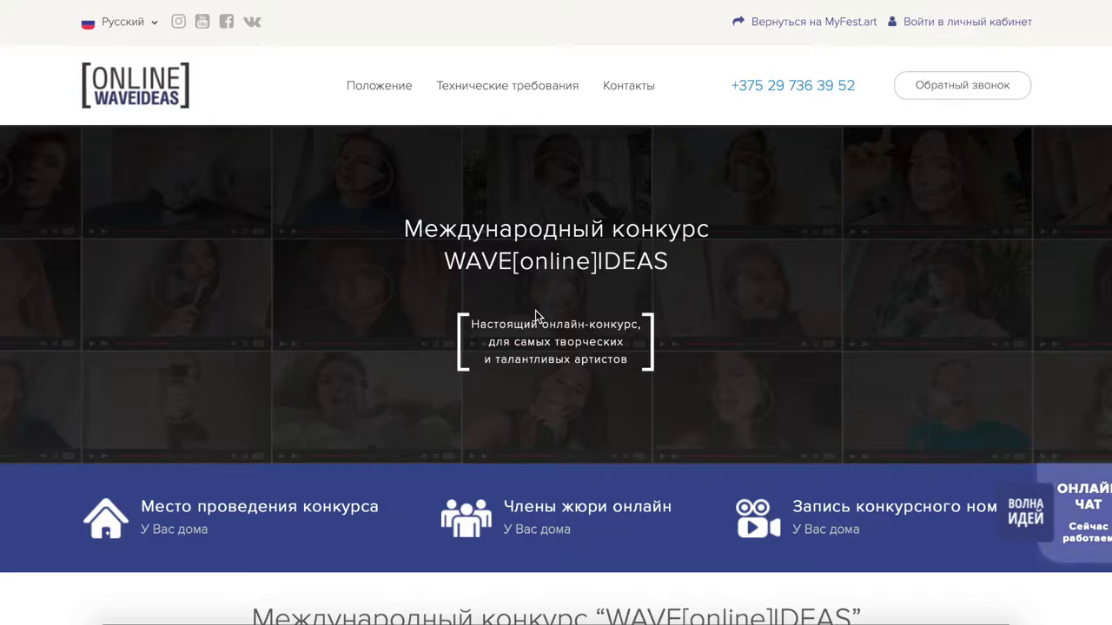
pyautogui.scroll(-5, 535, 315)
pyautogui.scroll(-5, 535, 314)
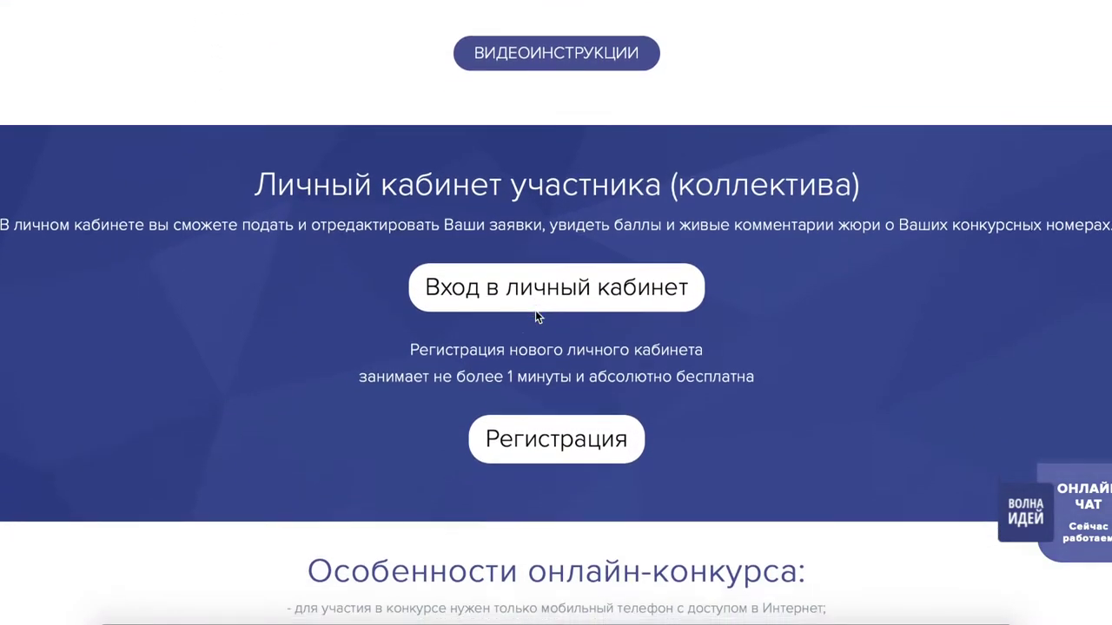
pyautogui.scroll(-1, 535, 311)
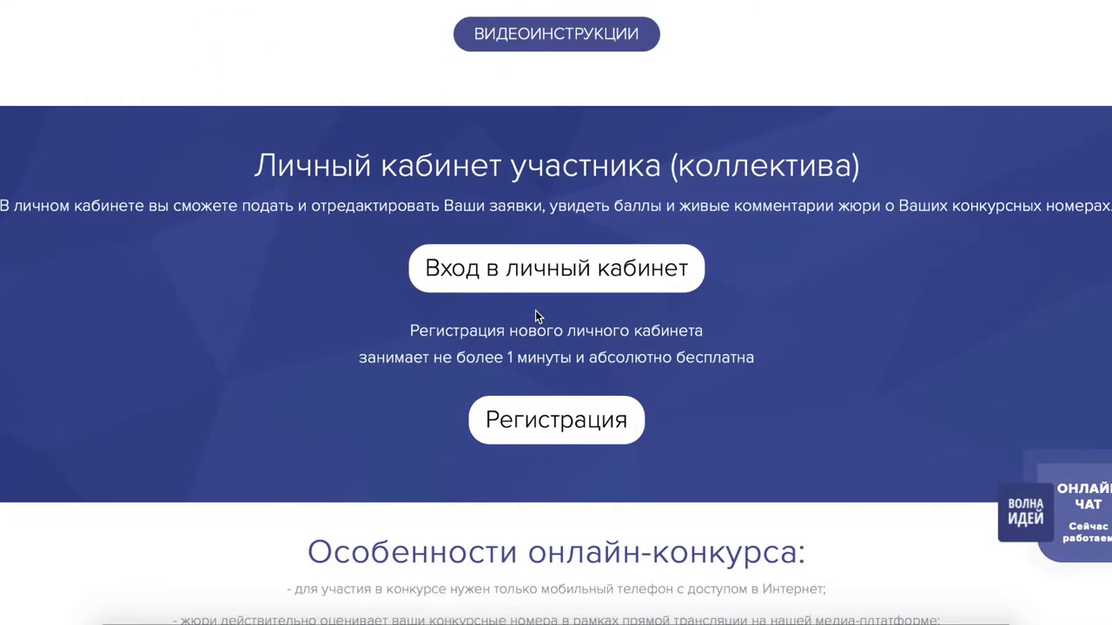
pyautogui.click(557, 426)
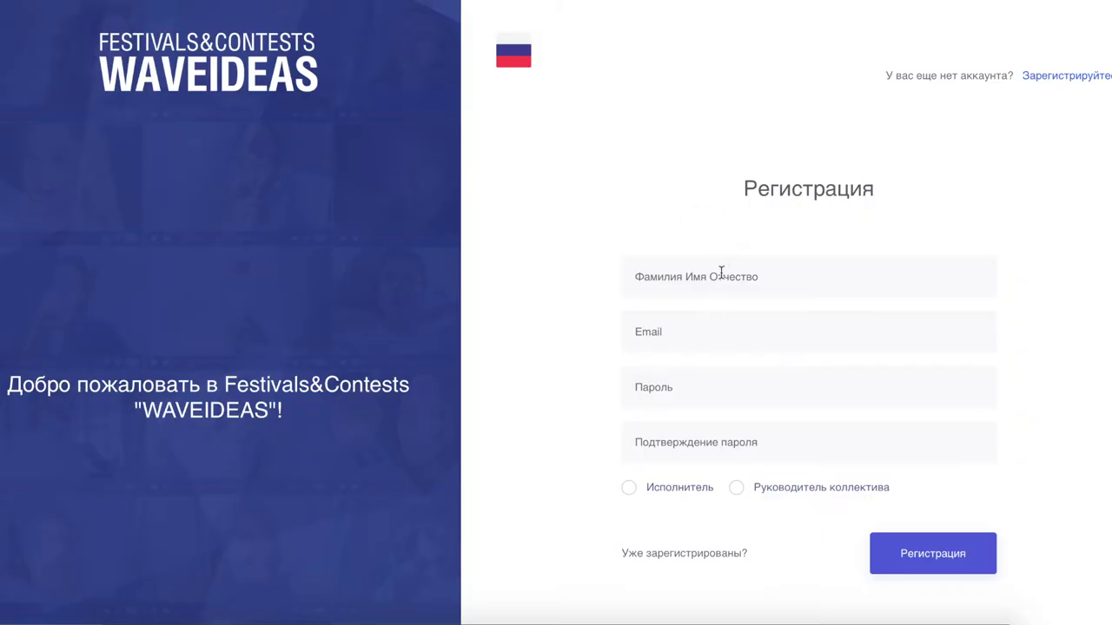
# - Enter the participant's full name in the registration form
pyautogui.click(717, 278)
pyautogui.write('Не')
pyautogui.press('BackSpace')
pyautogui.press('BackSpace')
pyautogui.write('Руслан ')
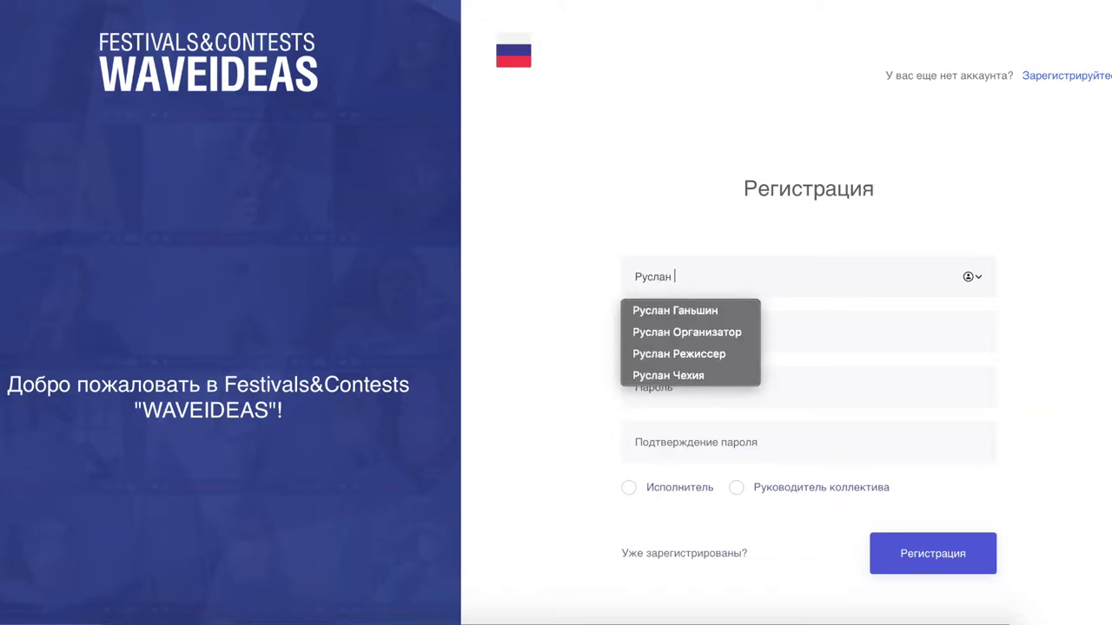
pyautogui.write('В')
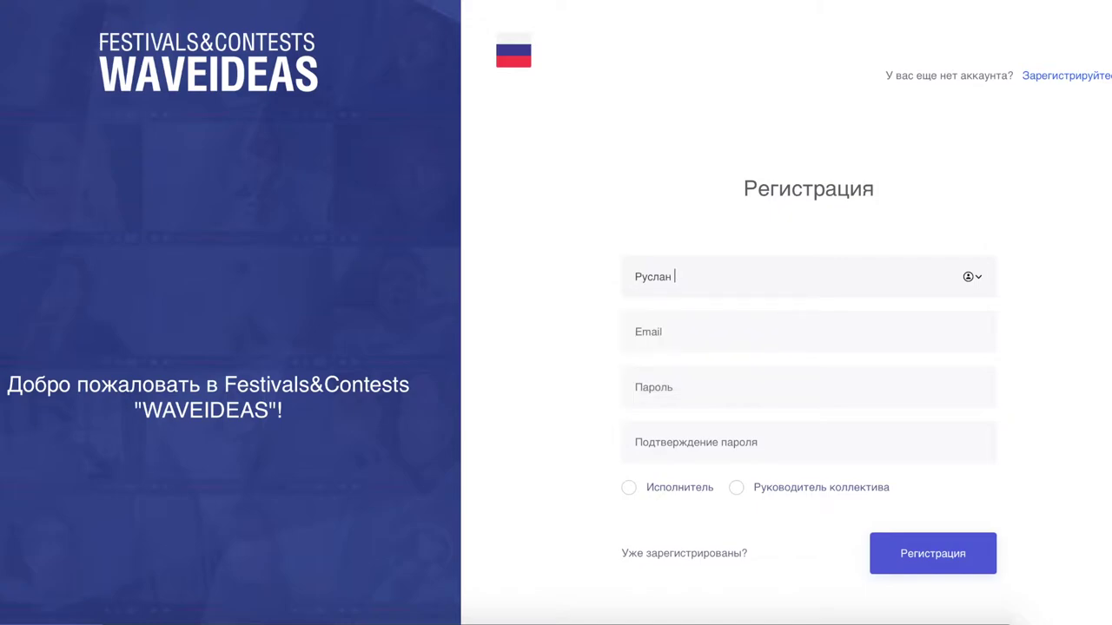
pyautogui.press('BackSpace')
pyautogui.press('BackSpace')
pyautogui.press('BackSpace')
pyautogui.press('BackSpace')
pyautogui.press('BackSpace')
pyautogui.press('BackSpace')
pyautogui.press('BackSpace')
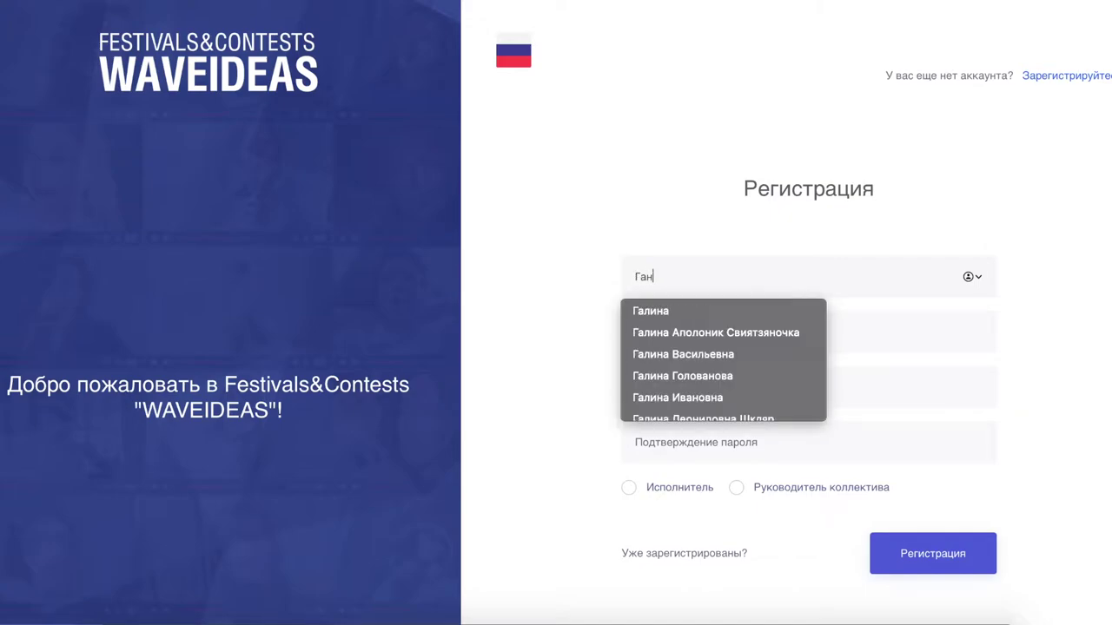
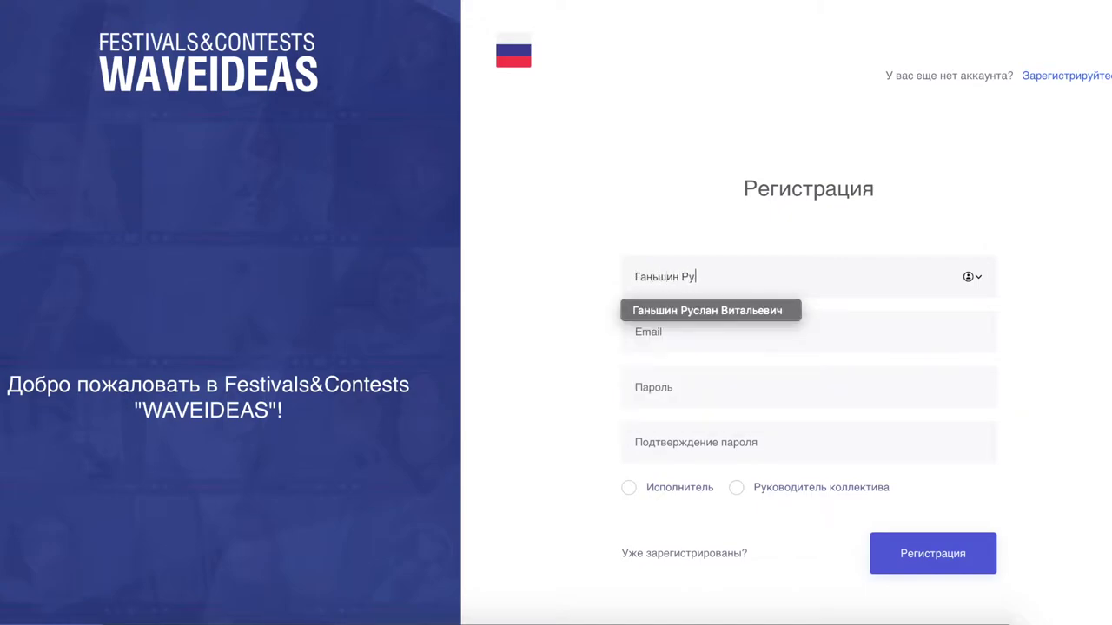
# - Paste the e-mail, enter and confirm your own password, and choose the Исполнитель role
pyautogui.click(648, 332)
pyautogui.hotkey('ctrl', 'v')
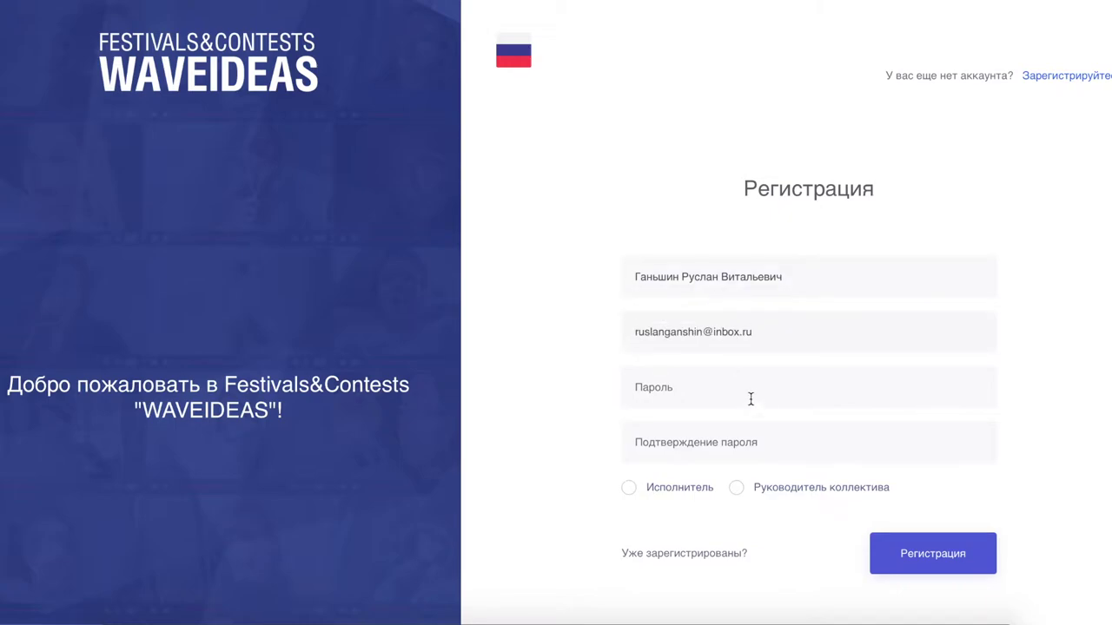
pyautogui.click(676, 386)
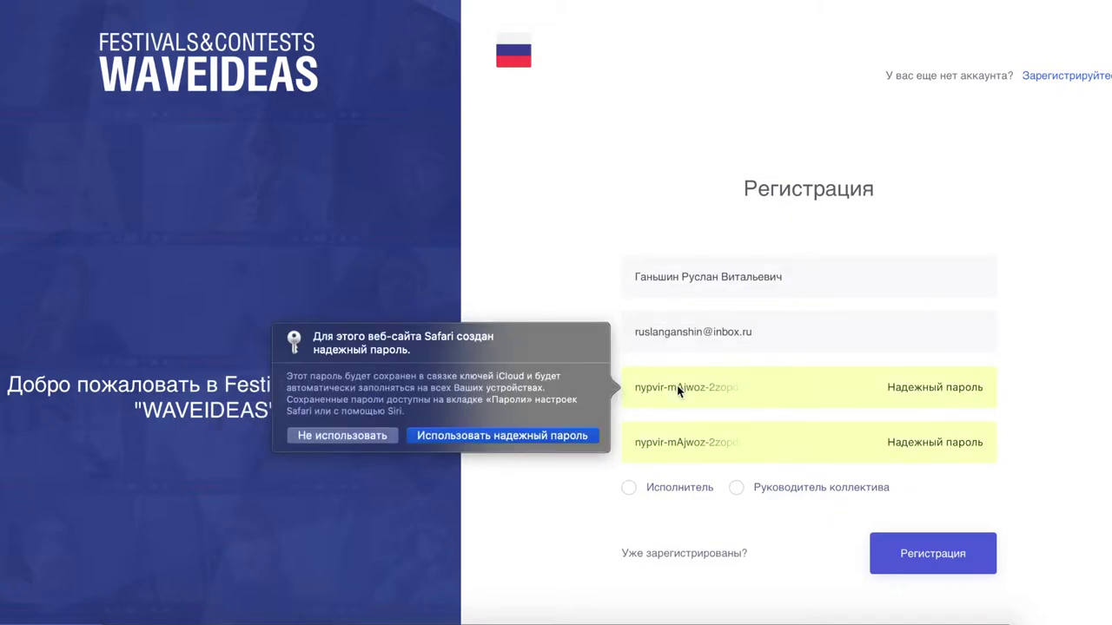
pyautogui.click(370, 432)
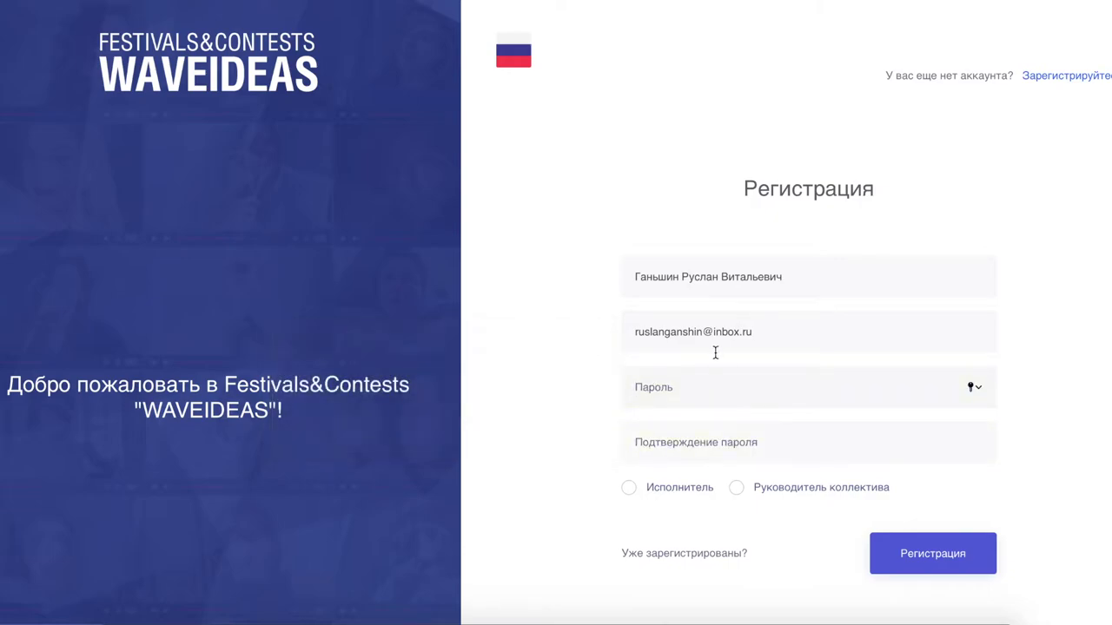
pyautogui.write('1')
pyautogui.click(635, 442)
pyautogui.write('12')
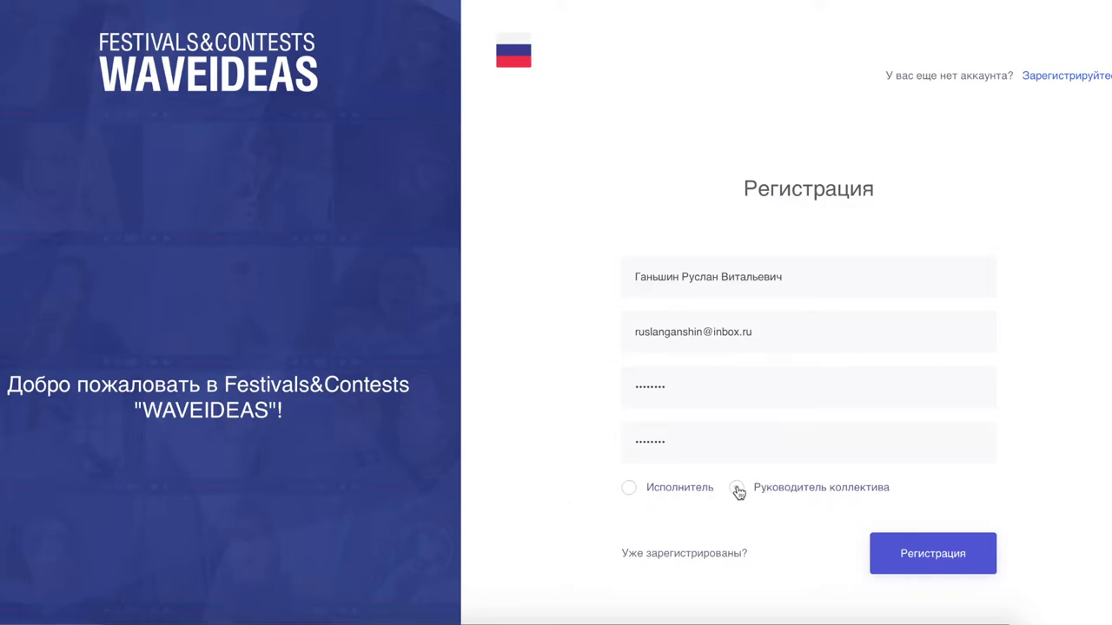
pyautogui.click(629, 489)
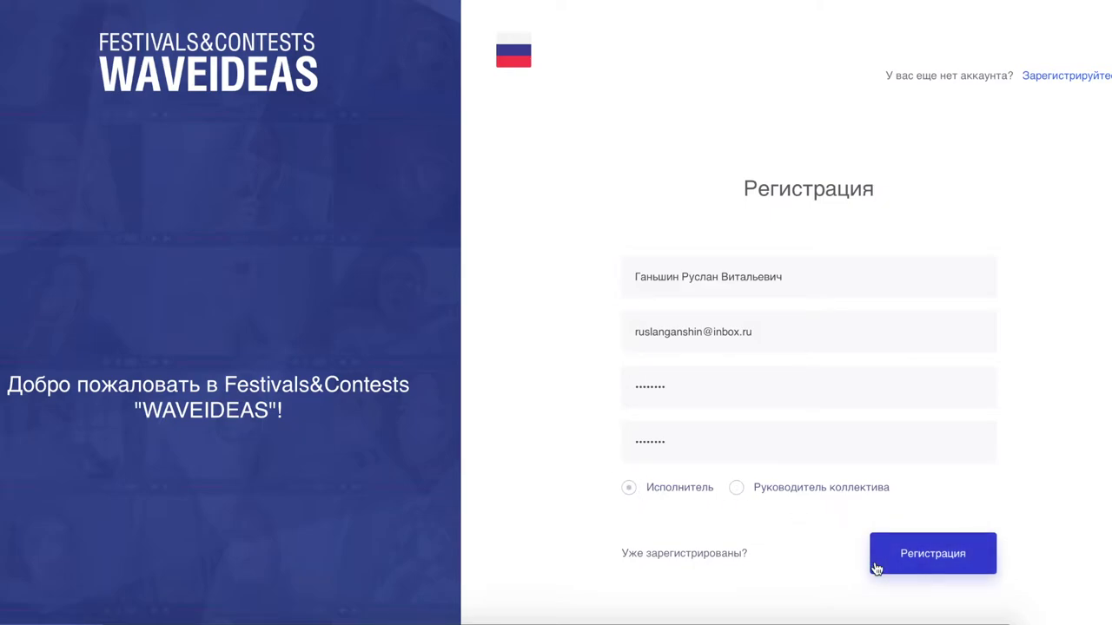
# - Submit the registration and decline Safari's offer to save the password
pyautogui.click(930, 558)
pyautogui.click(566, 90)
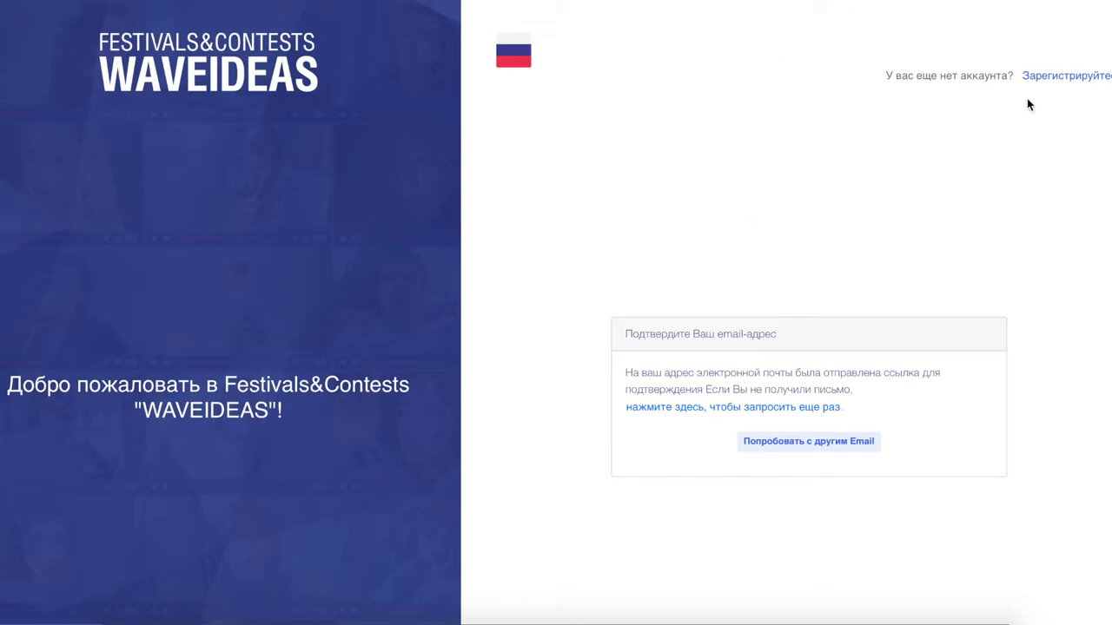
pyautogui.moveTo(906, 406); pyautogui.dragTo(627, 407)
pyautogui.click(843, 403)
# - Open the WAVEIDEAS message in the Mail.ru inbox and follow its Подтвердить email-адрес link
pyautogui.click(863, 1)
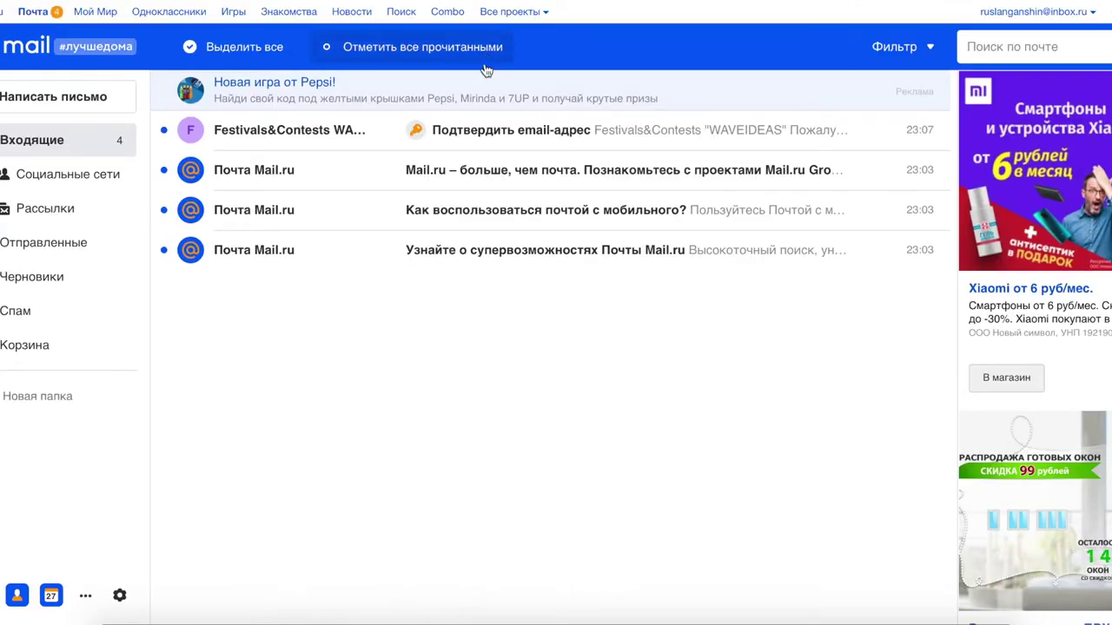
pyautogui.click(521, 132)
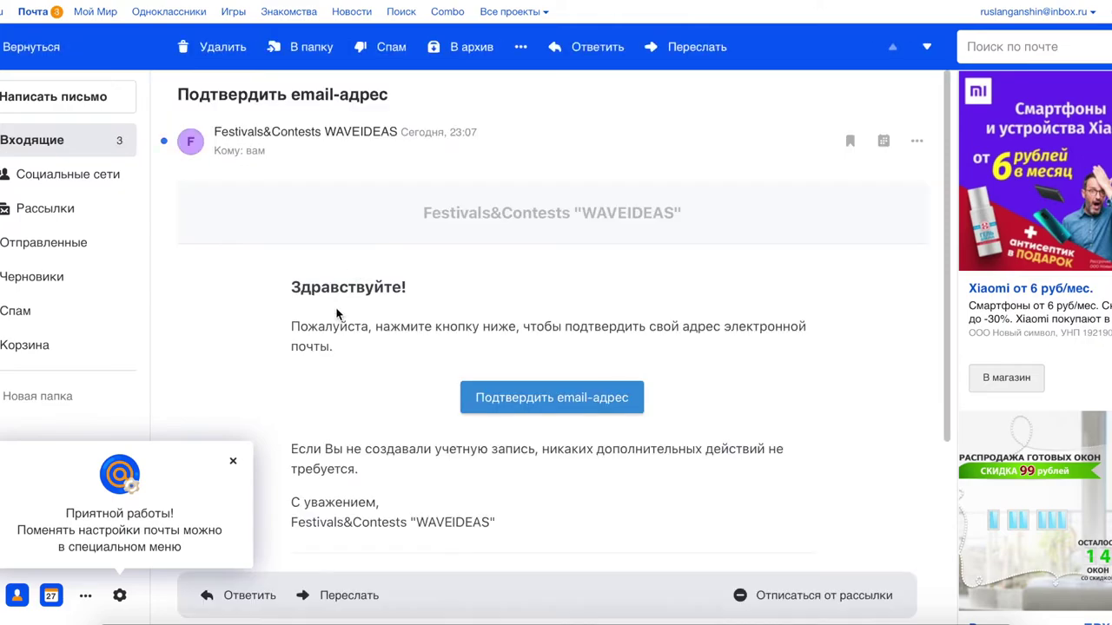
pyautogui.click(589, 405)
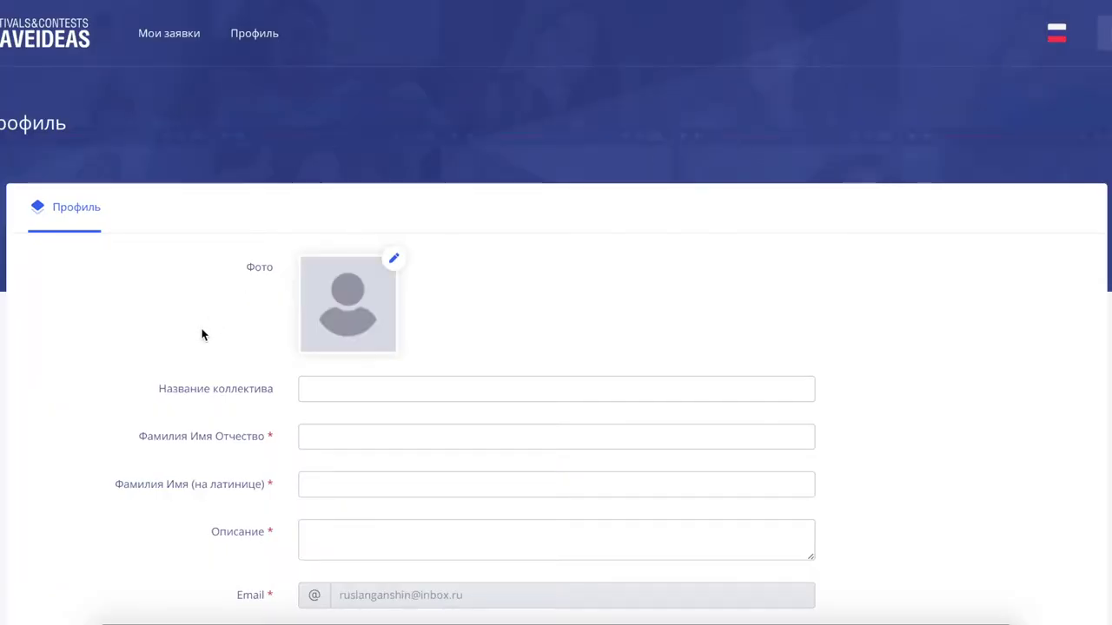
# - Scroll through the empty profile form and return to the top
pyautogui.scroll(-1, 202, 335)
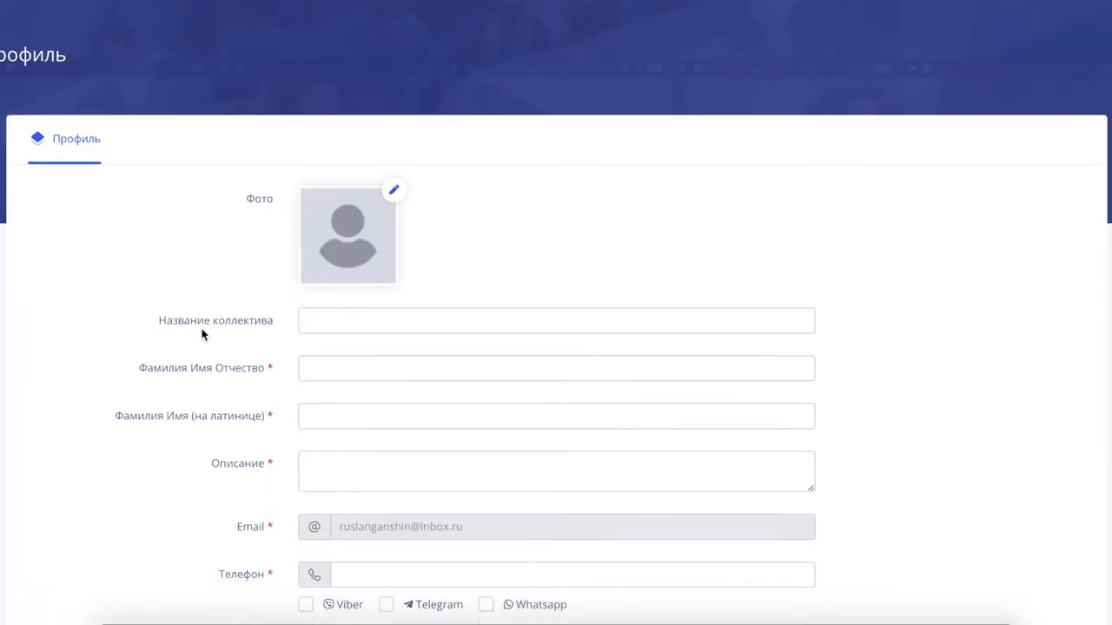
pyautogui.scroll(-3, 201, 334)
pyautogui.scroll(1, 201, 335)
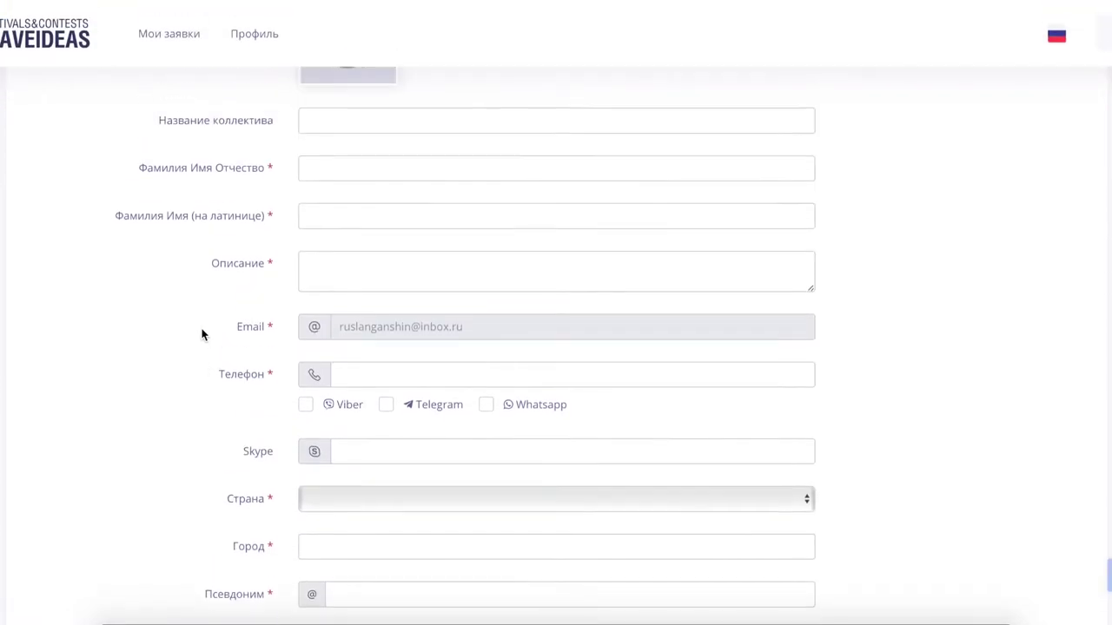
pyautogui.scroll(-4, 202, 334)
pyautogui.scroll(2, 201, 334)
pyautogui.scroll(4, 201, 334)
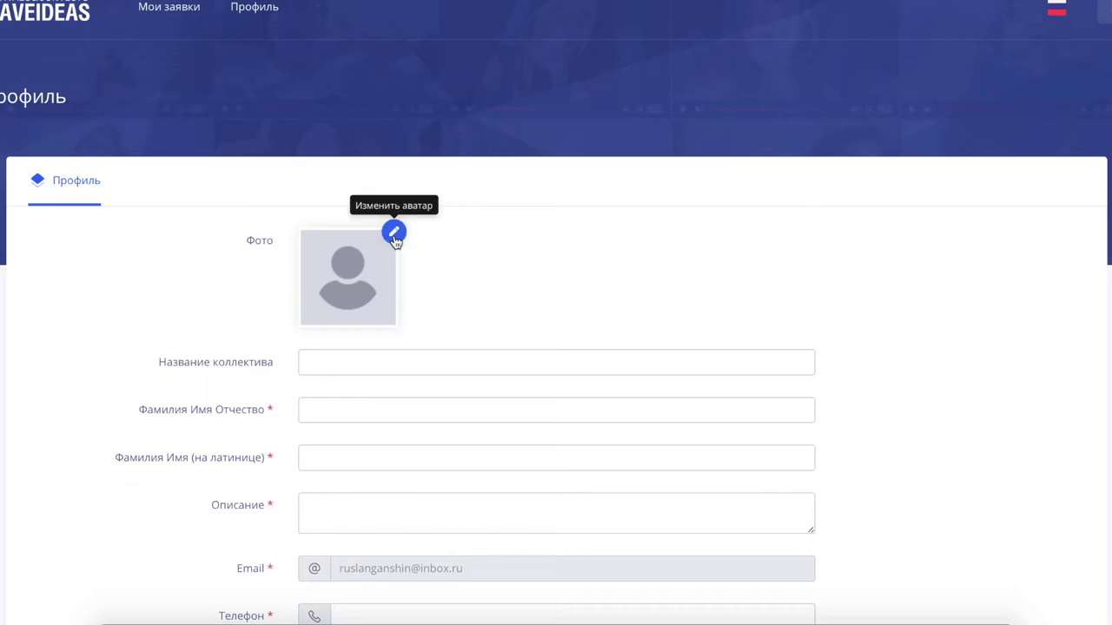
# - Set the profile photo to stayhome-02-02.png from the Проекты > Логотипы folder
pyautogui.click(393, 233)
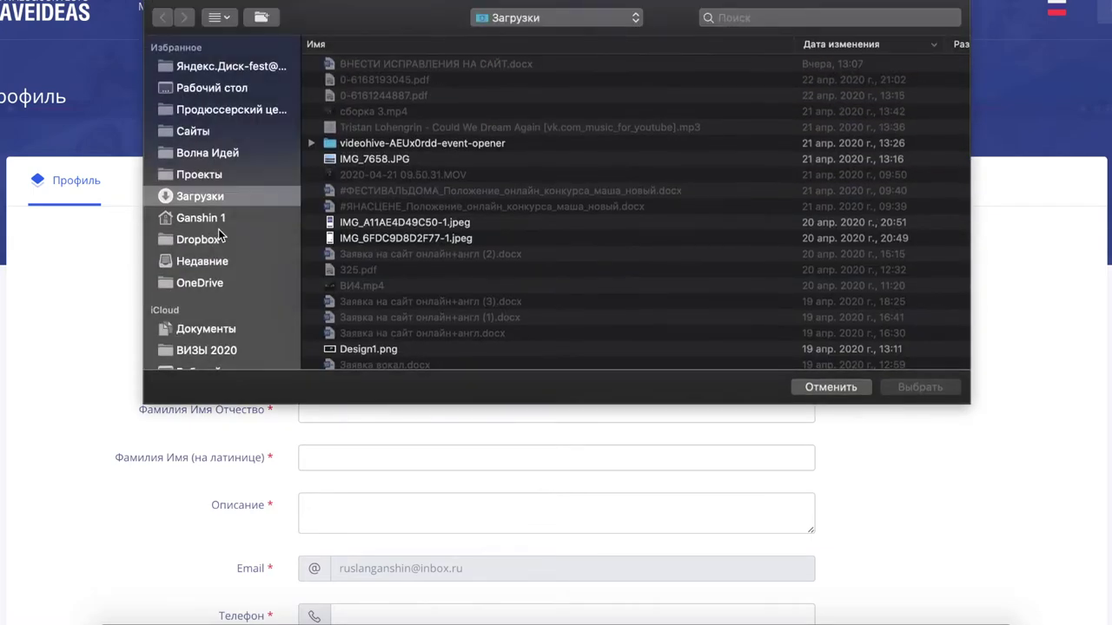
pyautogui.click(221, 171)
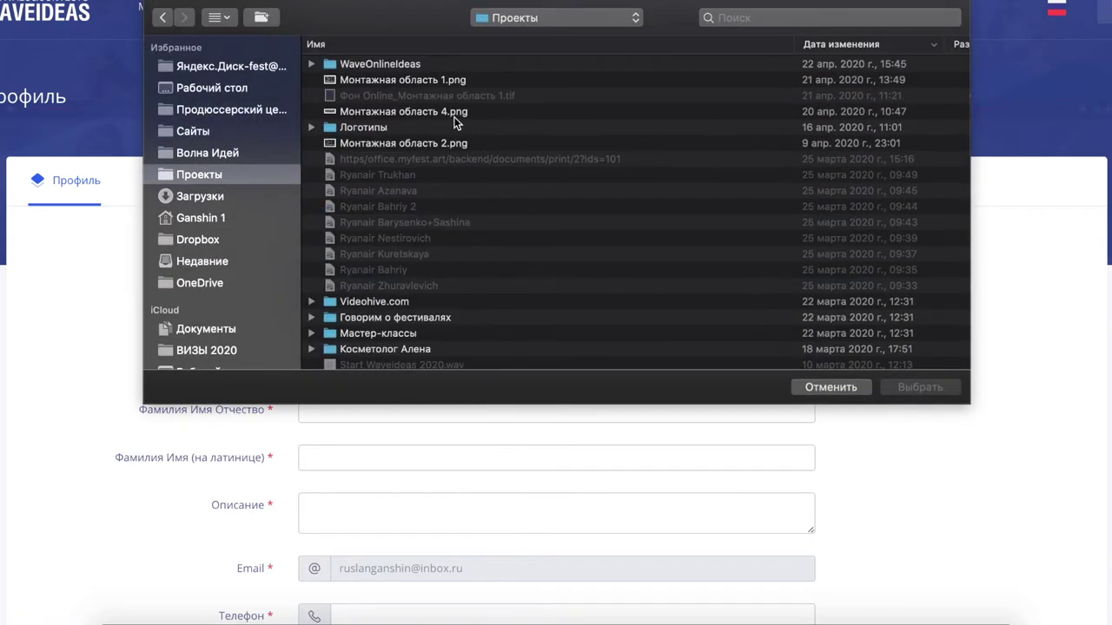
pyautogui.doubleClick(405, 126)
pyautogui.click(384, 130)
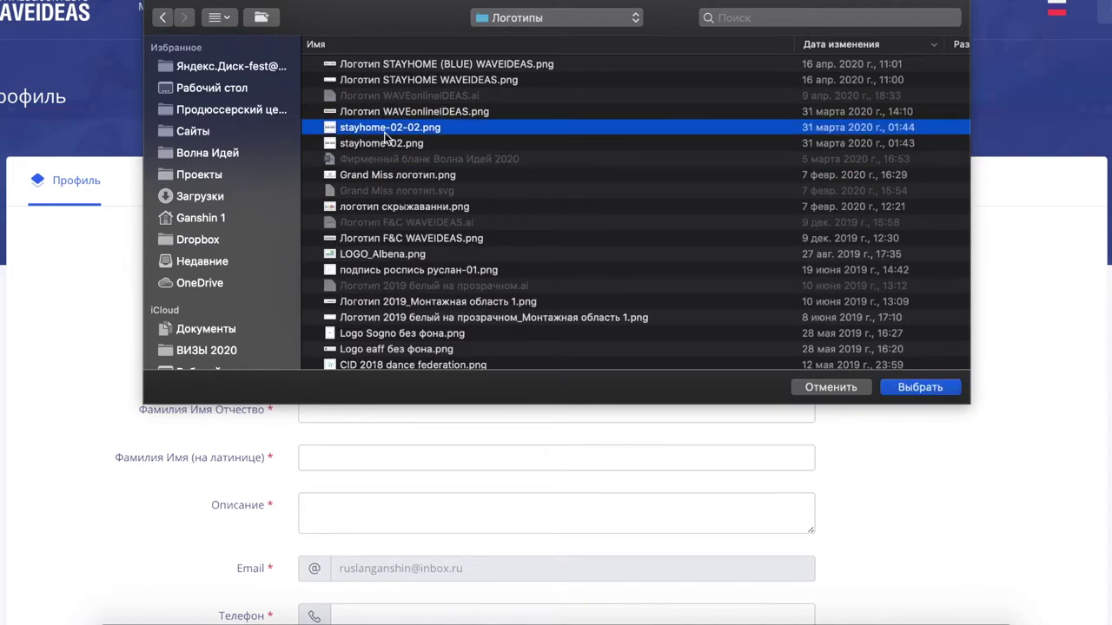
pyautogui.click(920, 385)
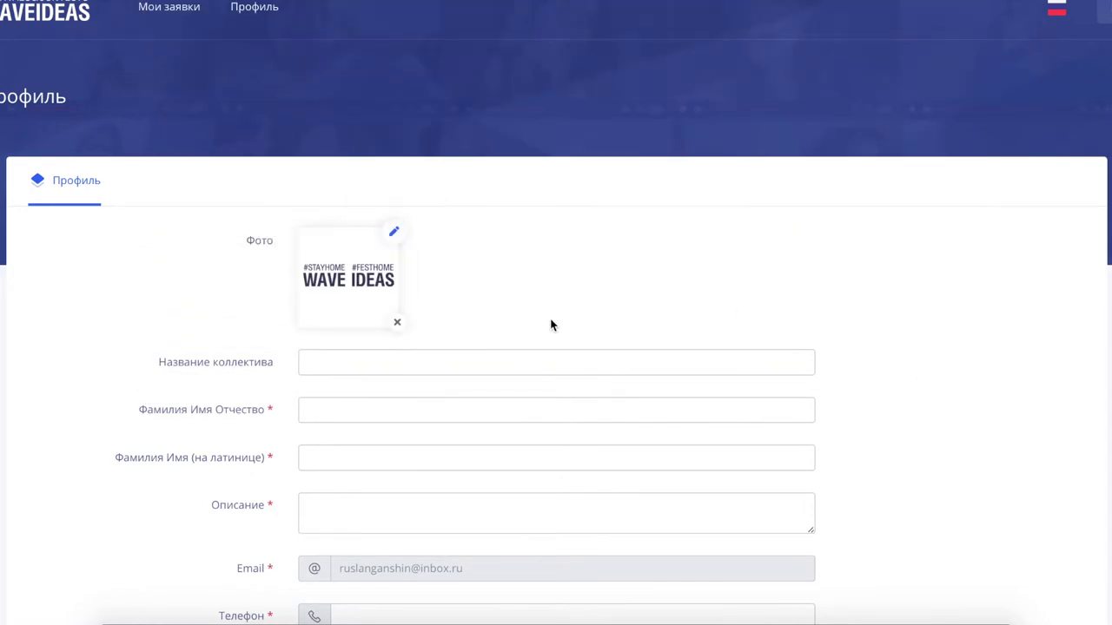
# - Scroll up and down the profile form to review its fields
pyautogui.click(337, 367)
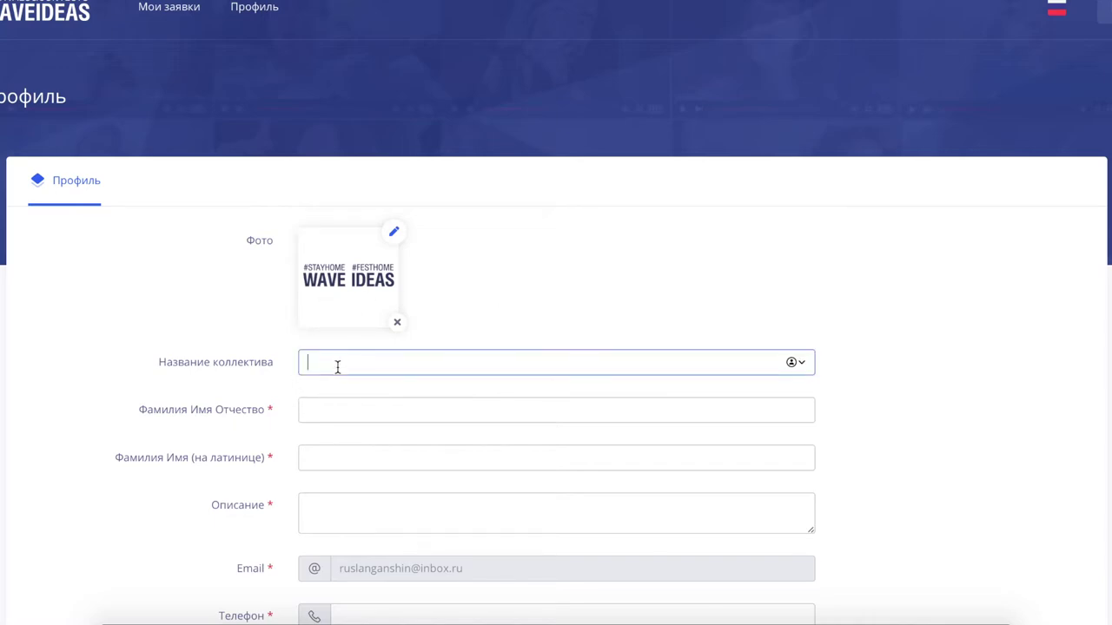
pyautogui.scroll(-5, 337, 367)
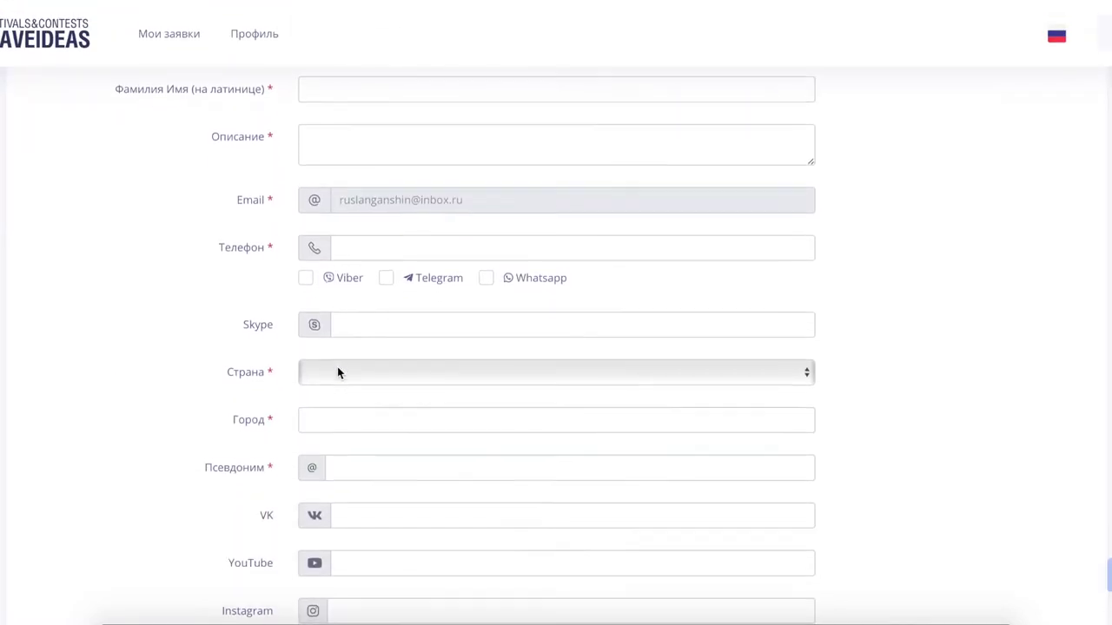
pyautogui.scroll(-1, 337, 366)
pyautogui.scroll(2, 337, 366)
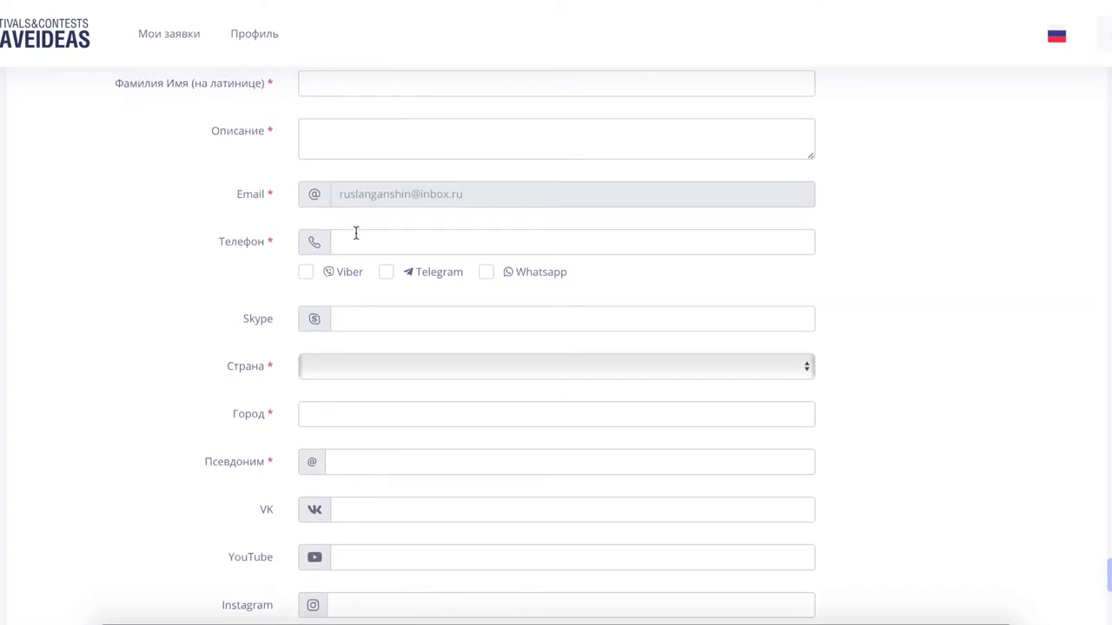
pyautogui.scroll(1, 272, 162)
pyautogui.scroll(4, 342, 158)
pyautogui.scroll(-1, 241, 422)
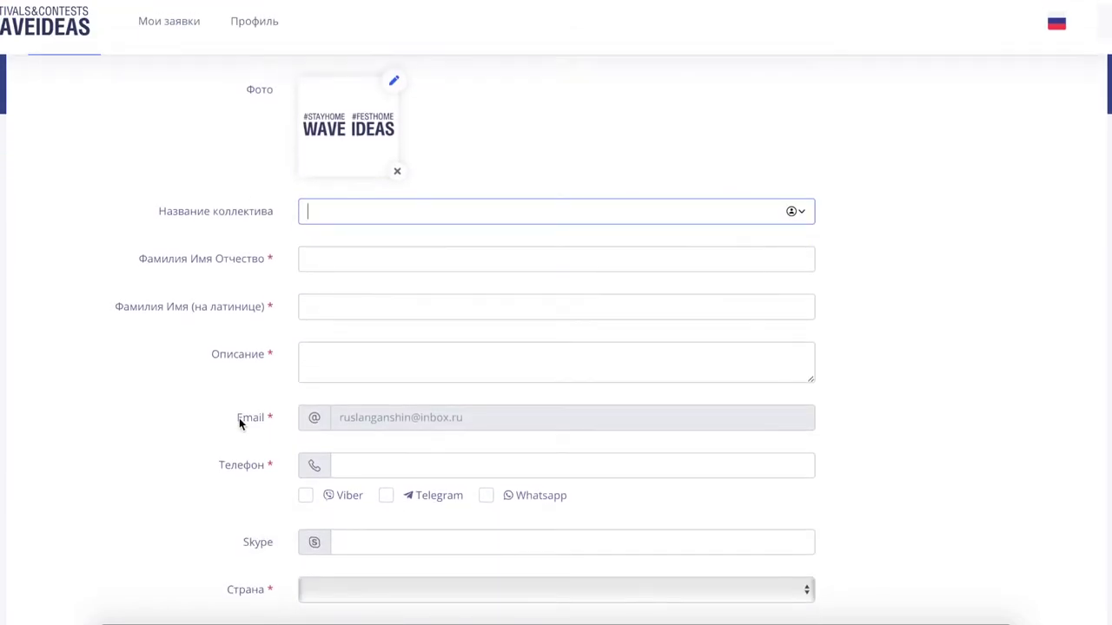
pyautogui.scroll(-4, 254, 333)
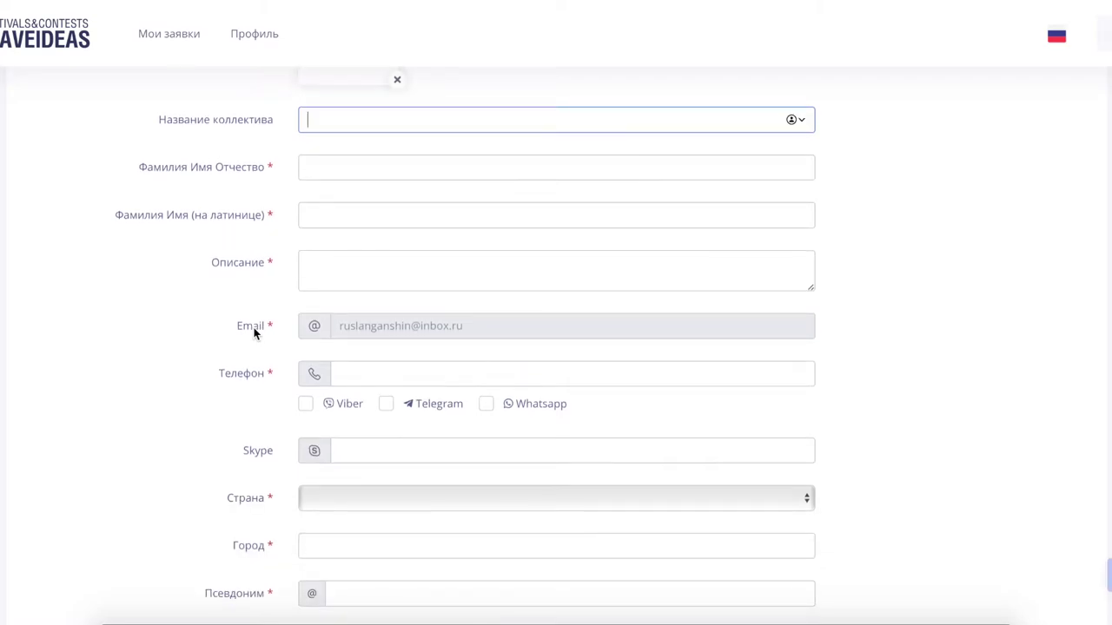
pyautogui.scroll(-1, 254, 333)
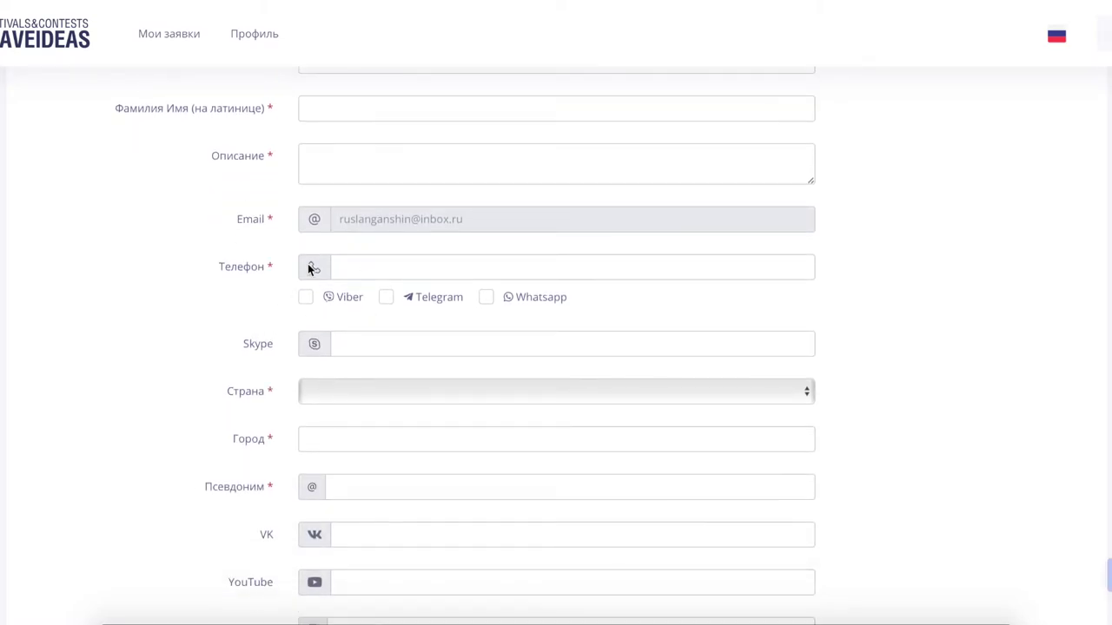
# - Try the Viber, Telegram and Whatsapp phone options, then scroll to СОХРАНИТЬ and back
pyautogui.click(364, 271)
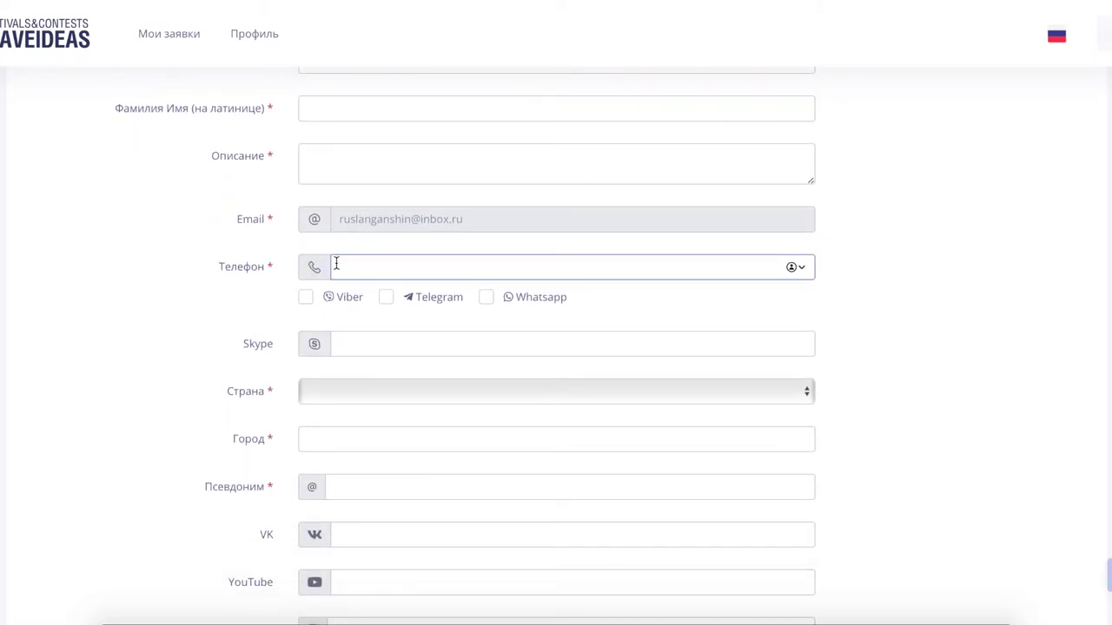
pyautogui.click(305, 298)
pyautogui.click(386, 299)
pyautogui.click(487, 298)
pyautogui.click(386, 299)
pyautogui.click(306, 300)
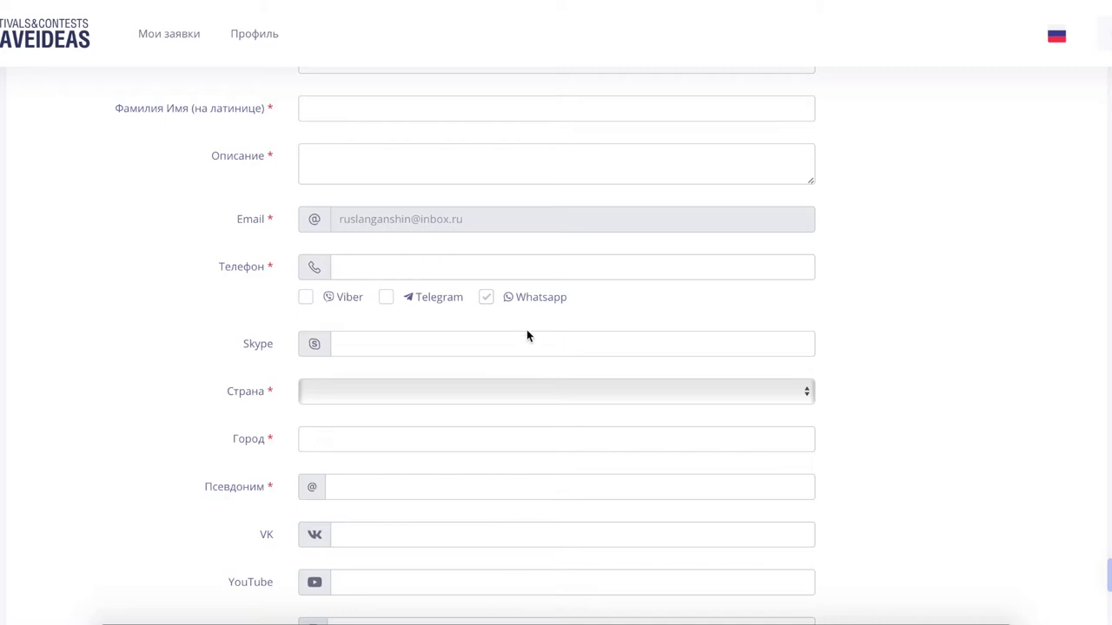
pyautogui.scroll(-2, 221, 354)
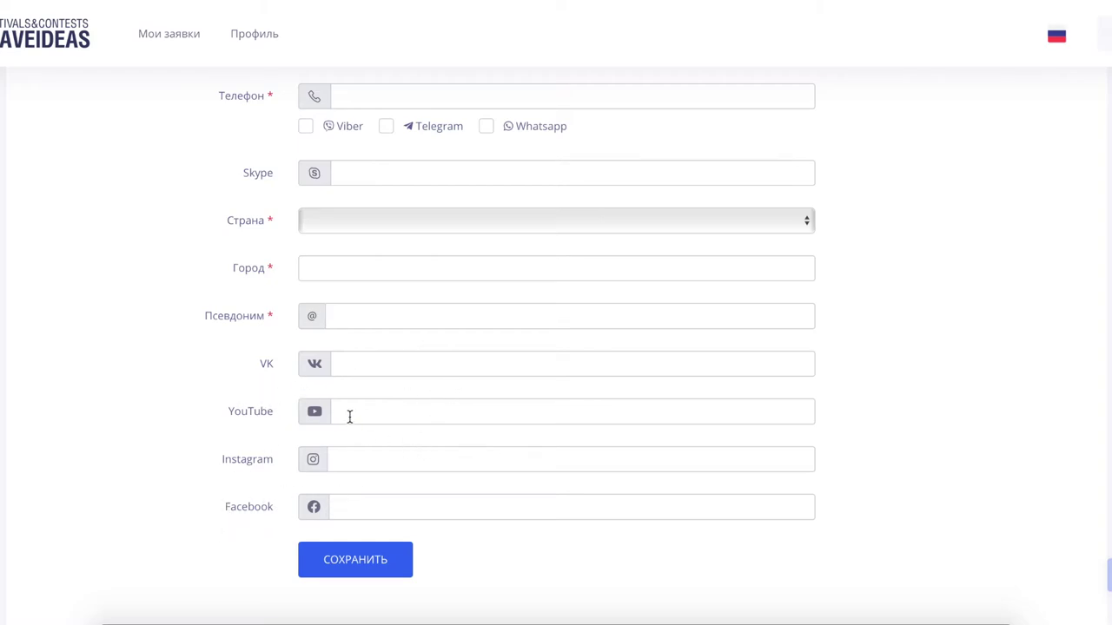
pyautogui.scroll(1, 206, 461)
pyautogui.scroll(-3, 206, 463)
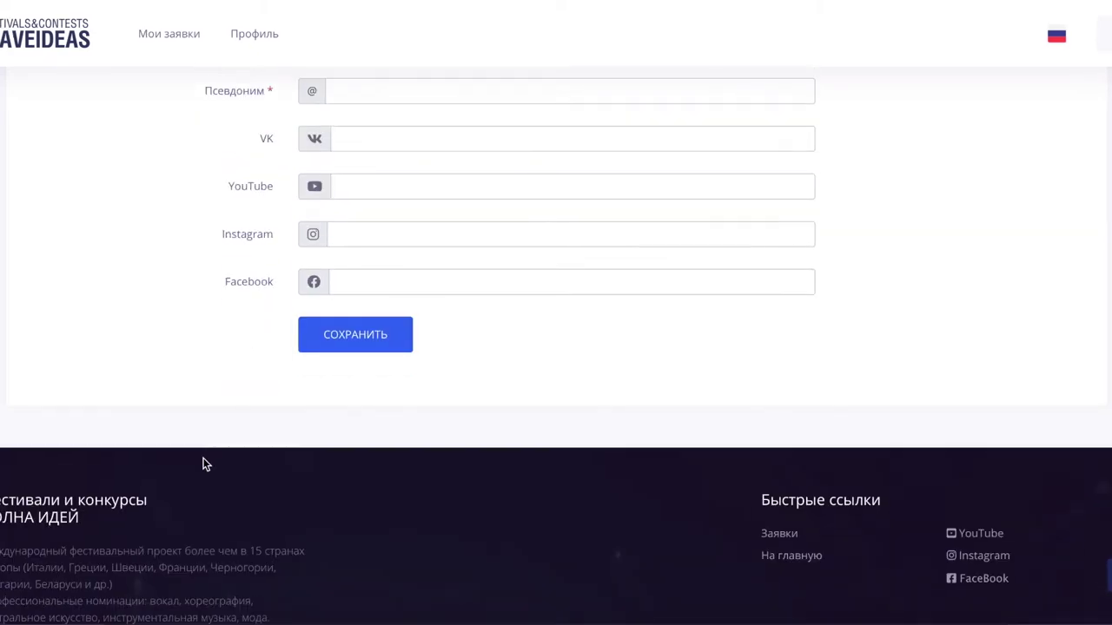
pyautogui.scroll(7, 348, 390)
# - Enter the full name in Cyrillic and Latin, and the description 'Певец, ведущий'
pyautogui.click(327, 281)
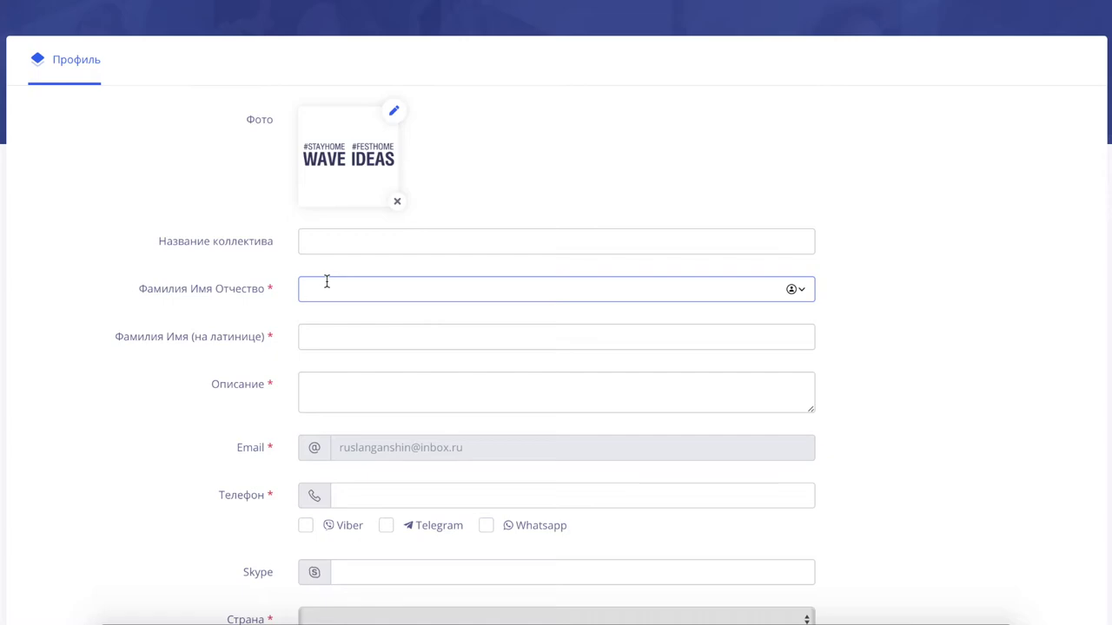
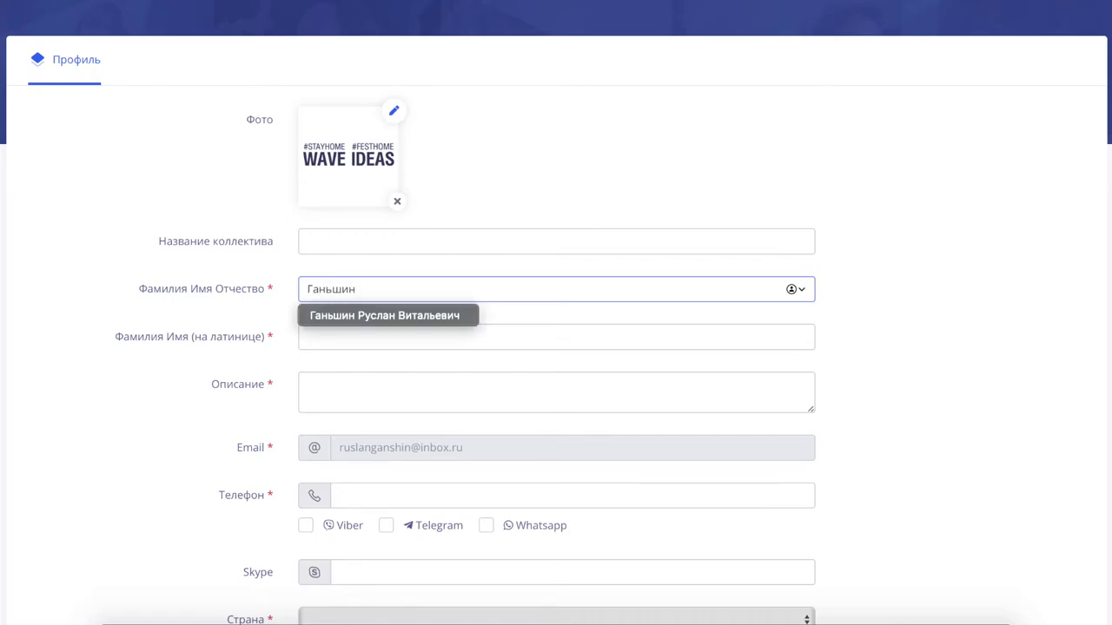
pyautogui.click(577, 347)
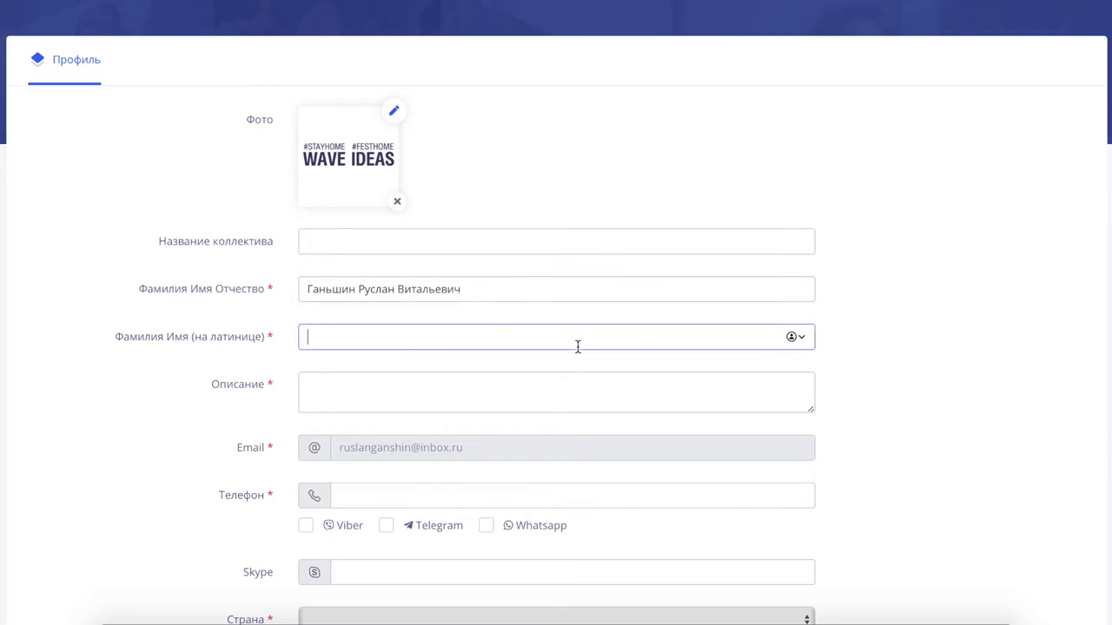
pyautogui.click(308, 385)
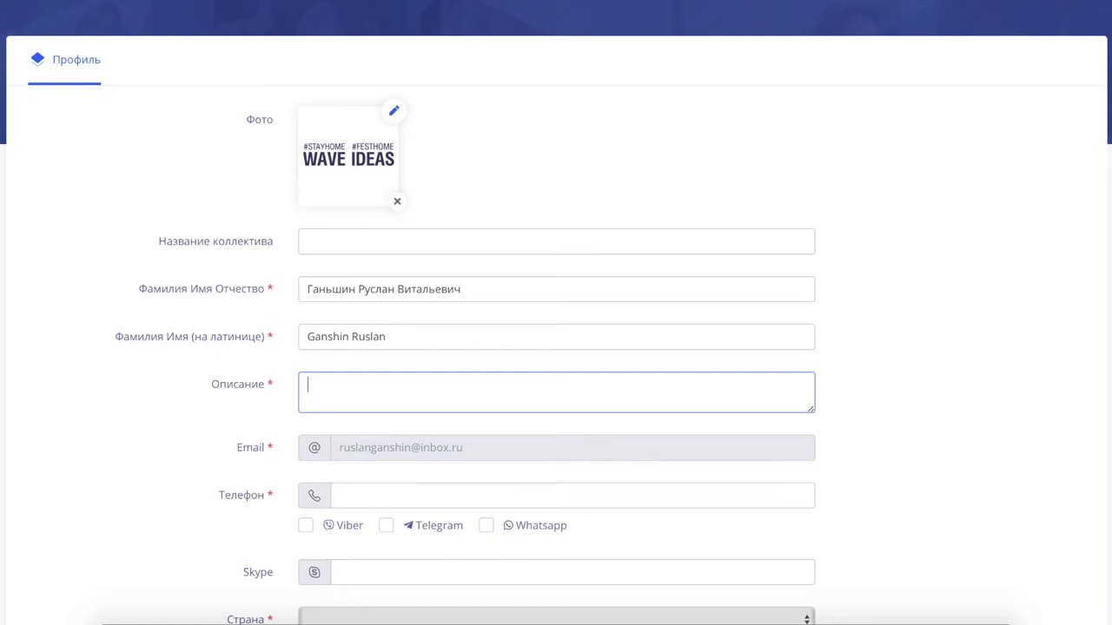
pyautogui.write('Певец, ведиущий.')
# - Enter the phone number and mark it for Viber, Telegram and Whatsapp
pyautogui.scroll(-1, 332, 447)
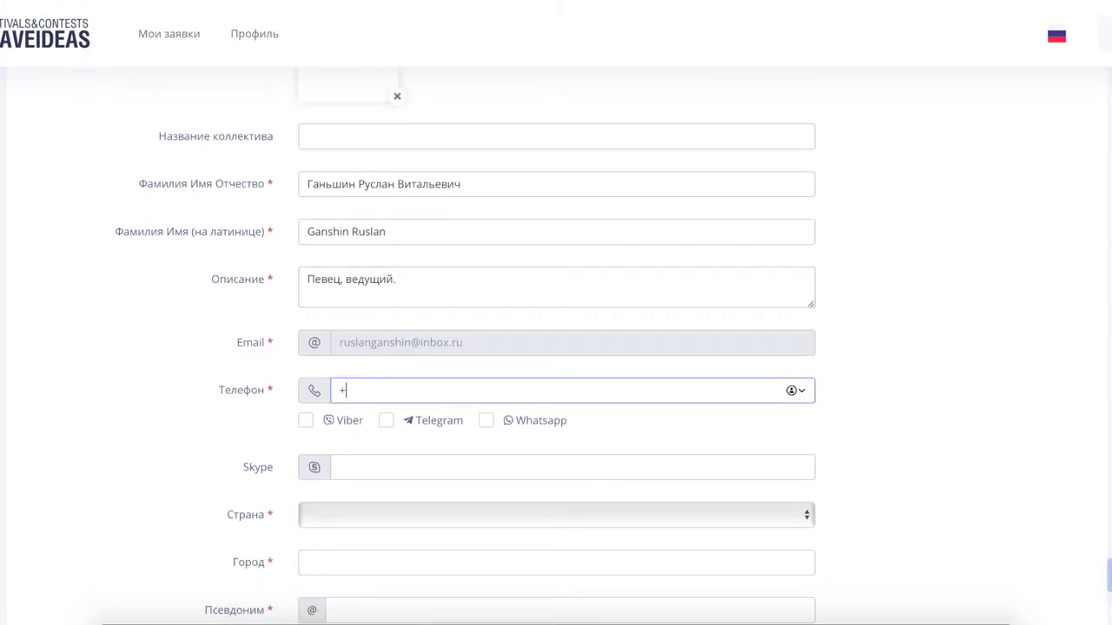
pyautogui.click(306, 423)
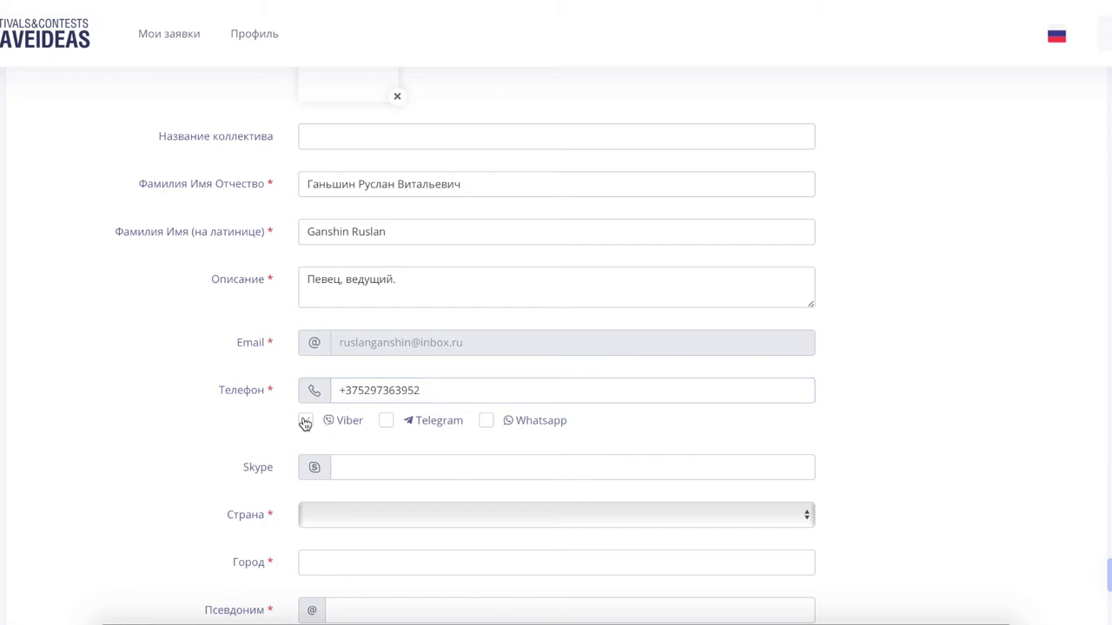
pyautogui.click(386, 422)
pyautogui.click(486, 420)
# - Set the country to Беларусь and the city to Минск
pyautogui.scroll(-2, 338, 449)
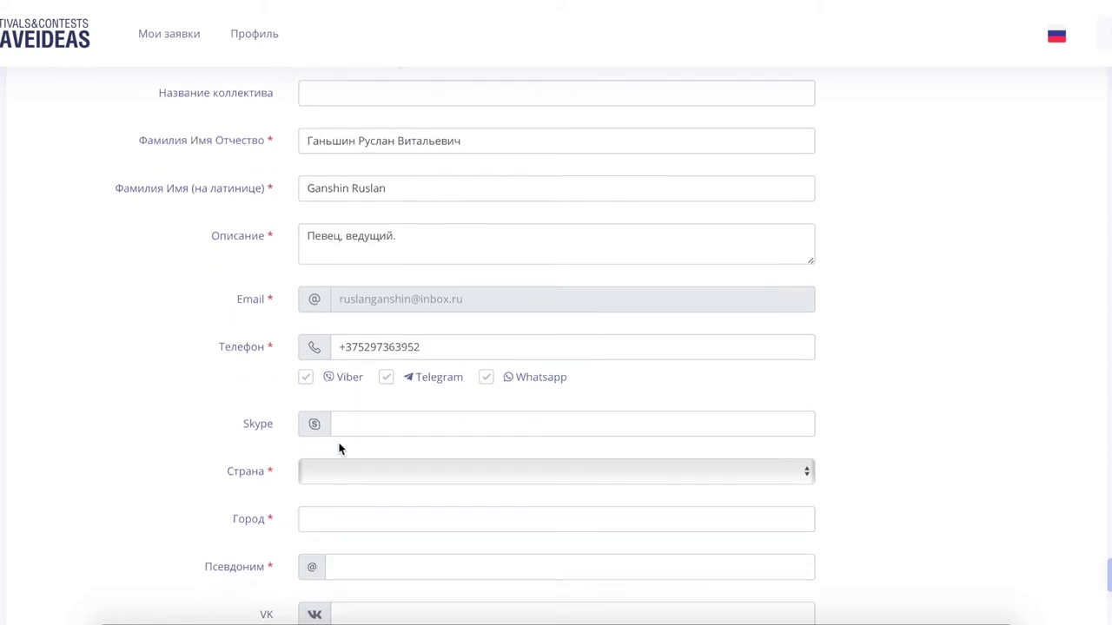
pyautogui.click(346, 408)
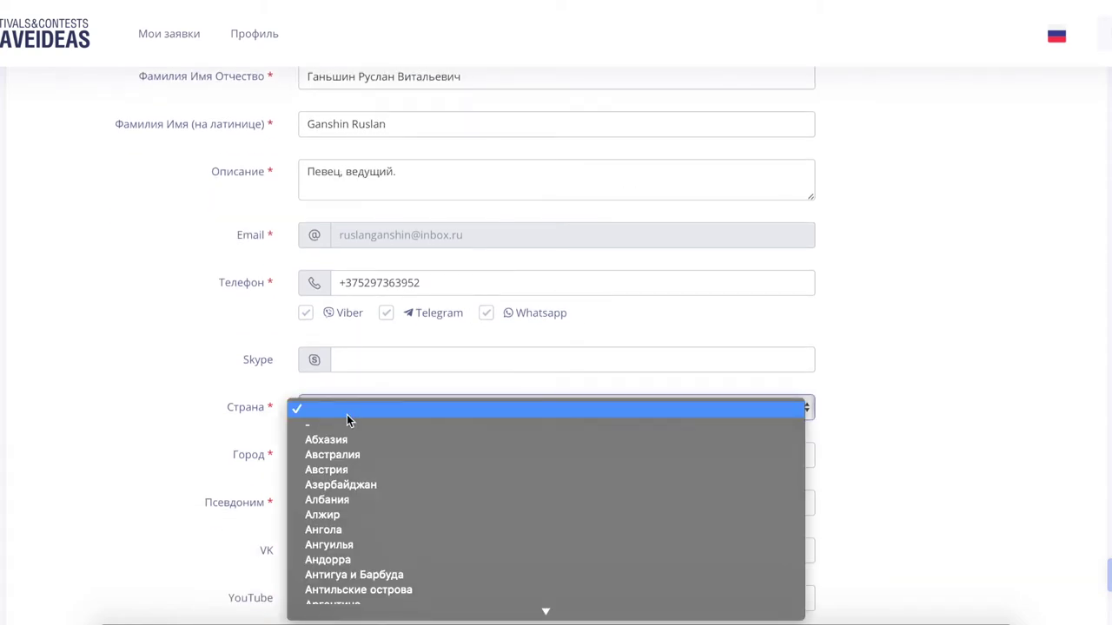
pyautogui.write('бел')
pyautogui.press('Return')
pyautogui.click(339, 447)
pyautogui.write('ИИ')
pyautogui.press('BackSpace')
pyautogui.press('BackSpace')
pyautogui.write('минск')
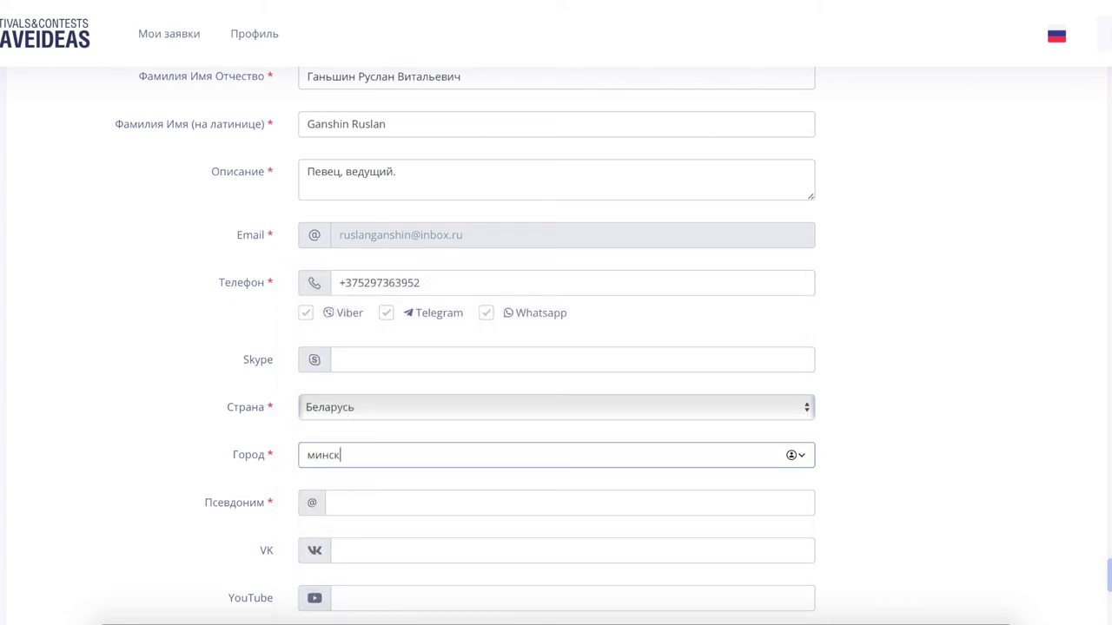
pyautogui.click(310, 455)
pyautogui.press('Delete')
pyautogui.write('М')
# - Enter the pseudonym 'waveideas'
pyautogui.click(357, 506)
pyautogui.scroll(-1, 358, 506)
pyautogui.scroll(-1, 359, 506)
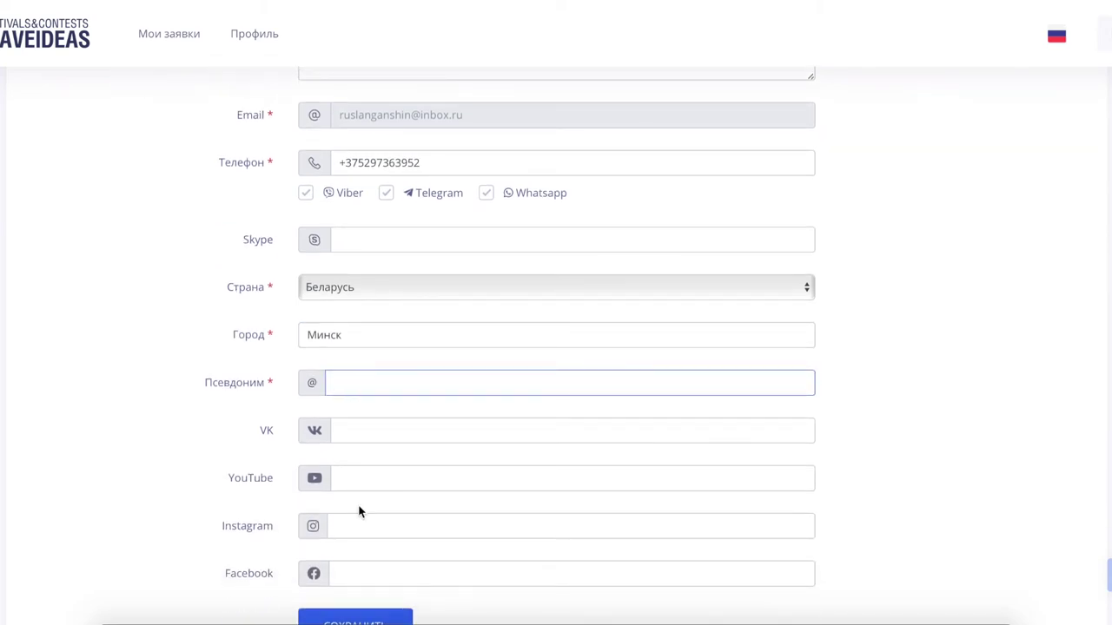
pyautogui.write('waveideas')
# - Save the filled-in profile with СОХРАНИТЬ
pyautogui.scroll(5, 293, 415)
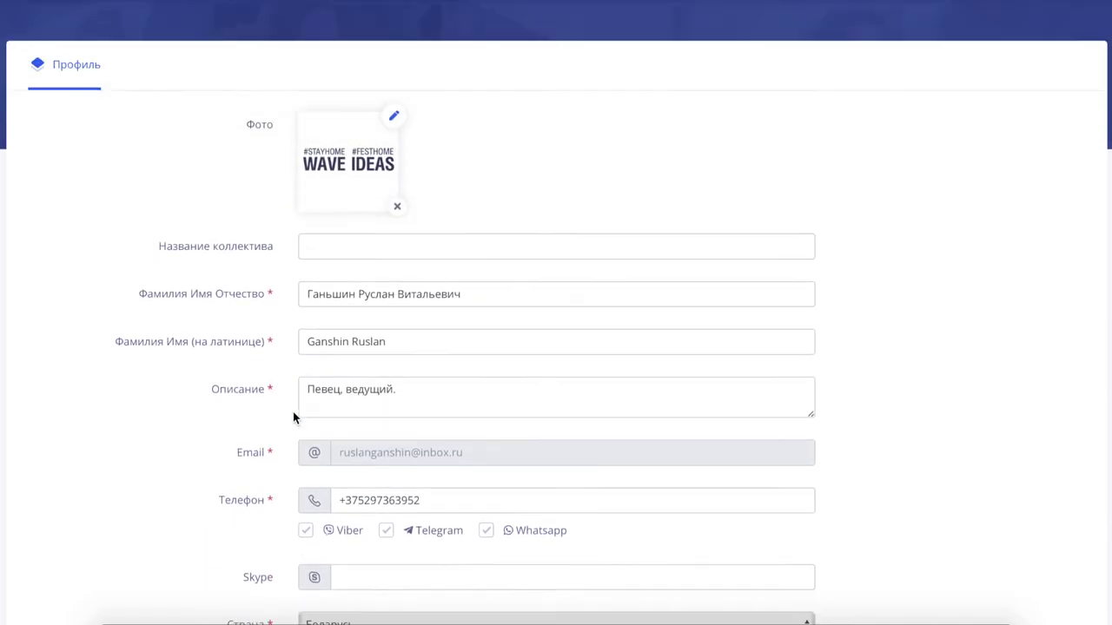
pyautogui.scroll(-10, 293, 414)
pyautogui.scroll(1, 292, 411)
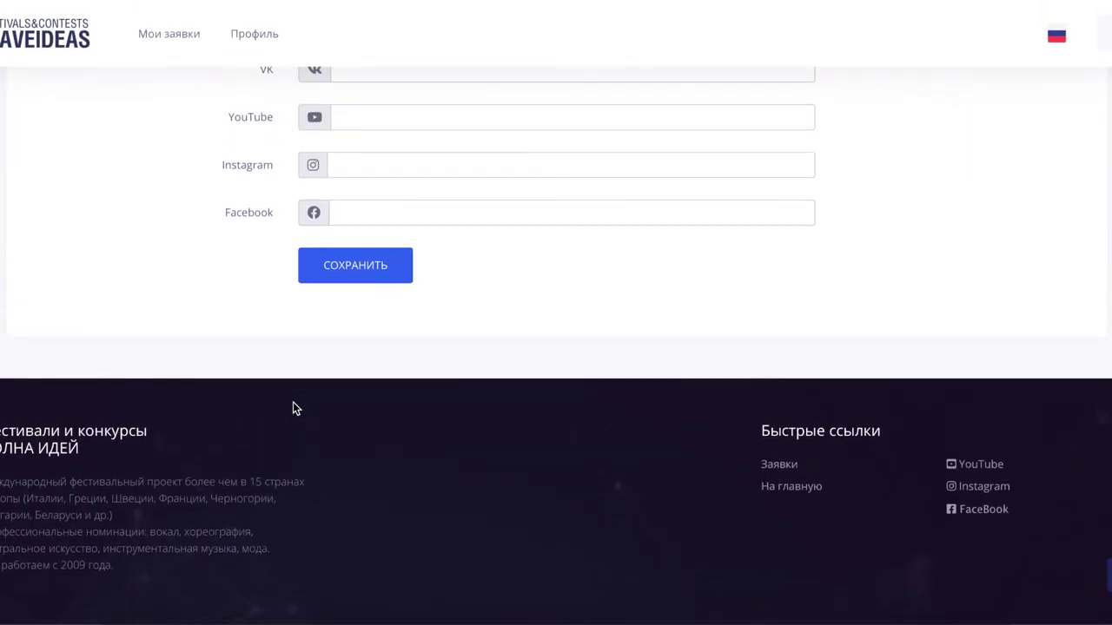
pyautogui.click(345, 266)
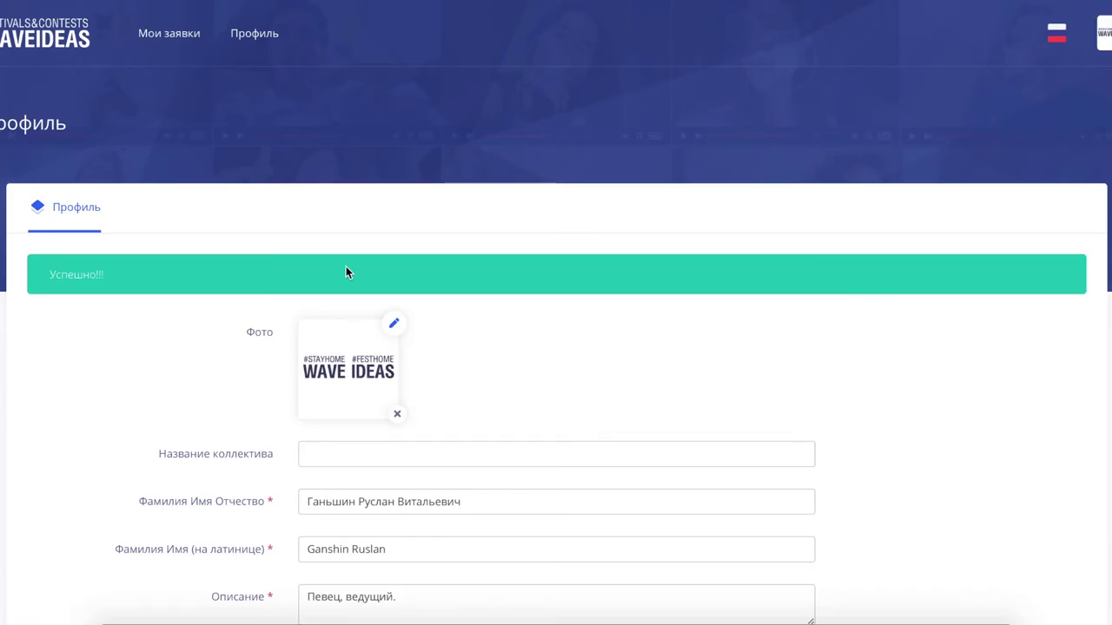
# - Scroll through the saved profile beneath the 'Успешно!!!' banner
pyautogui.scroll(-3, 345, 271)
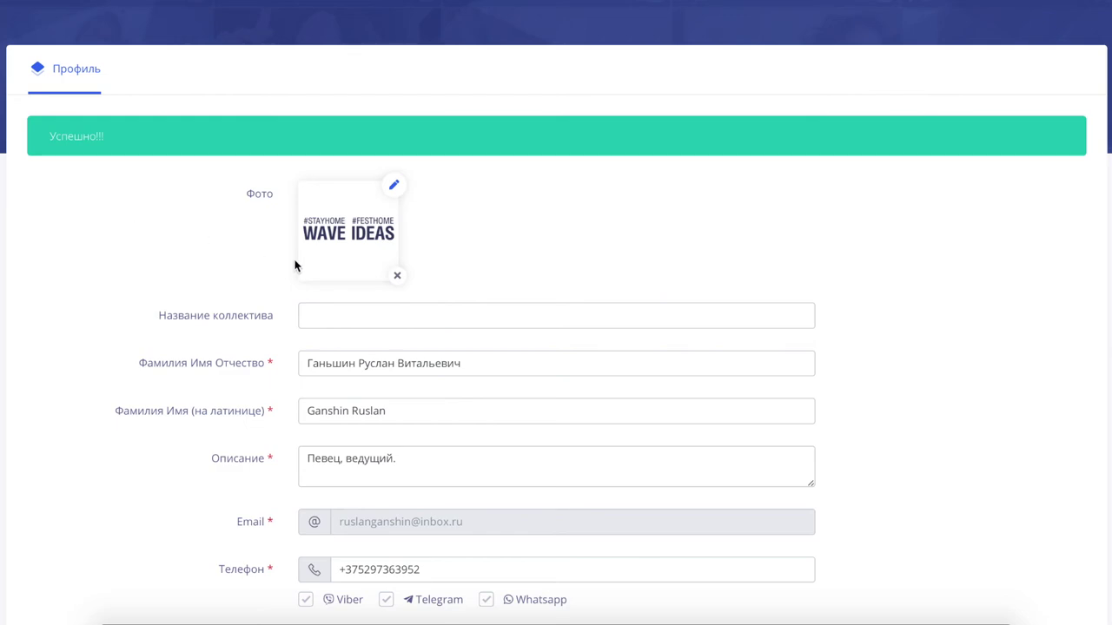
pyautogui.scroll(-1, 295, 263)
pyautogui.scroll(-4, 294, 265)
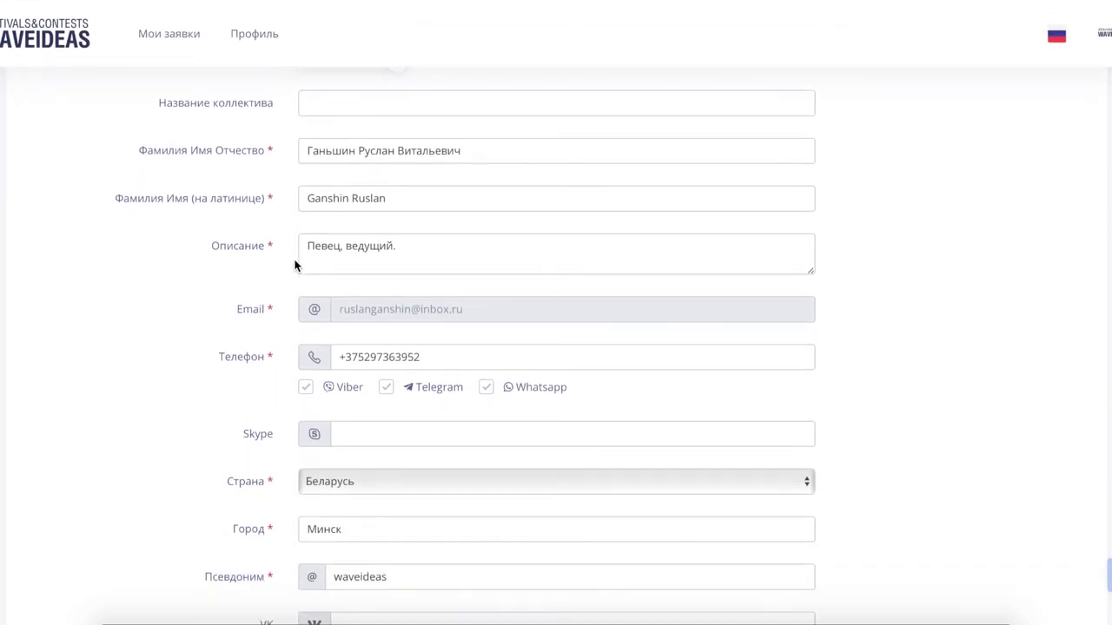
pyautogui.scroll(3, 295, 265)
pyautogui.scroll(-3, 294, 265)
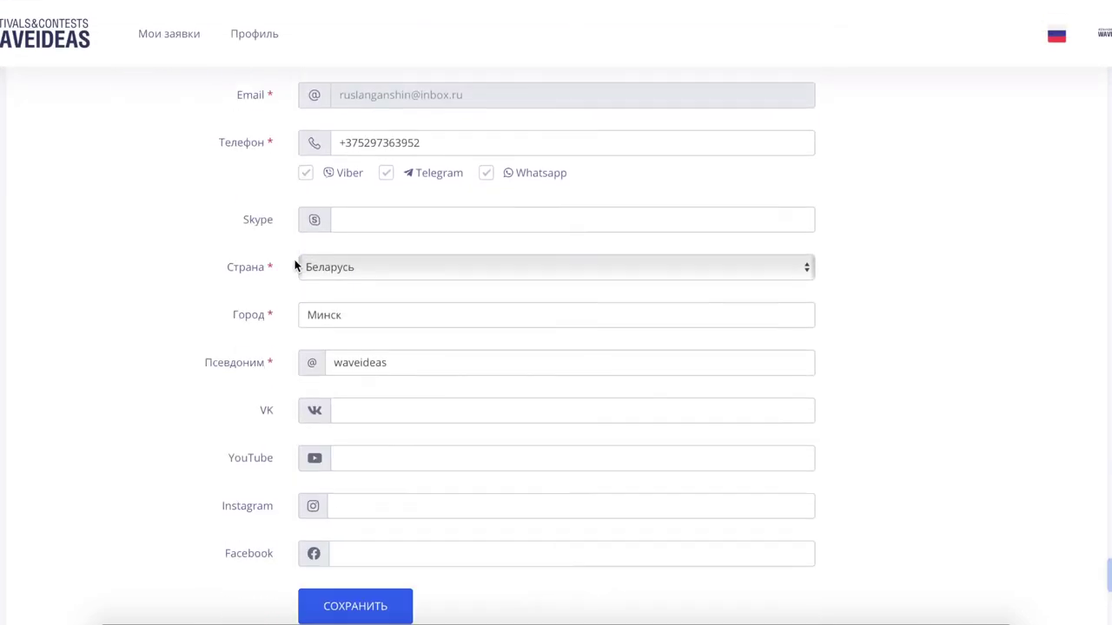
pyautogui.scroll(-3, 295, 265)
pyautogui.scroll(3, 294, 265)
pyautogui.scroll(6, 294, 265)
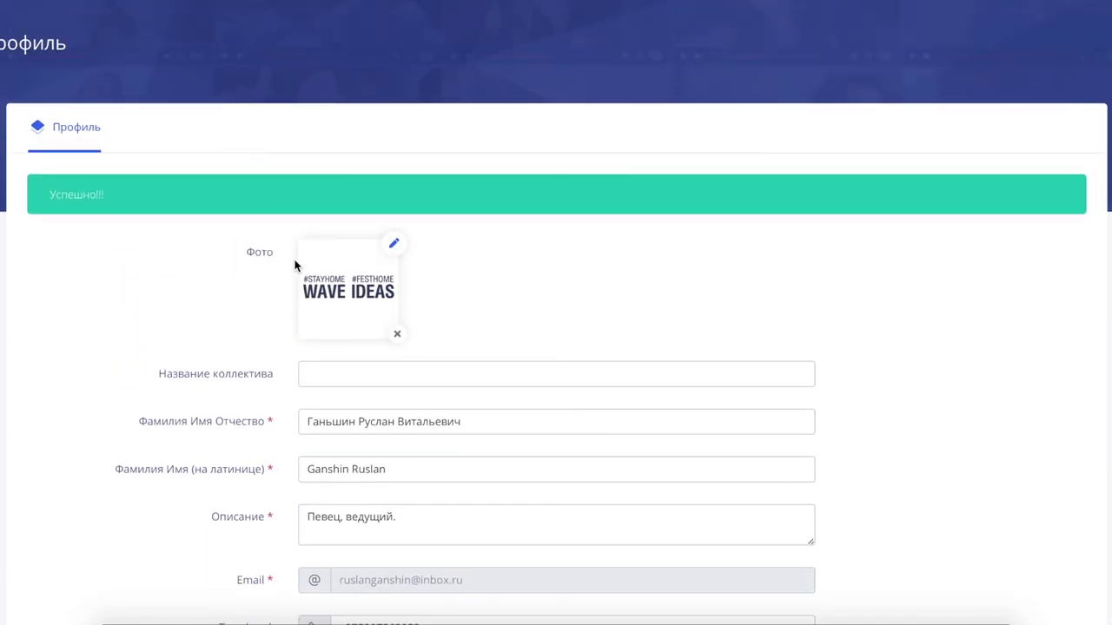
# - In the Фамилия Имя Отчество field, replace the patronymic with the participant's new given name
pyautogui.click(484, 415)
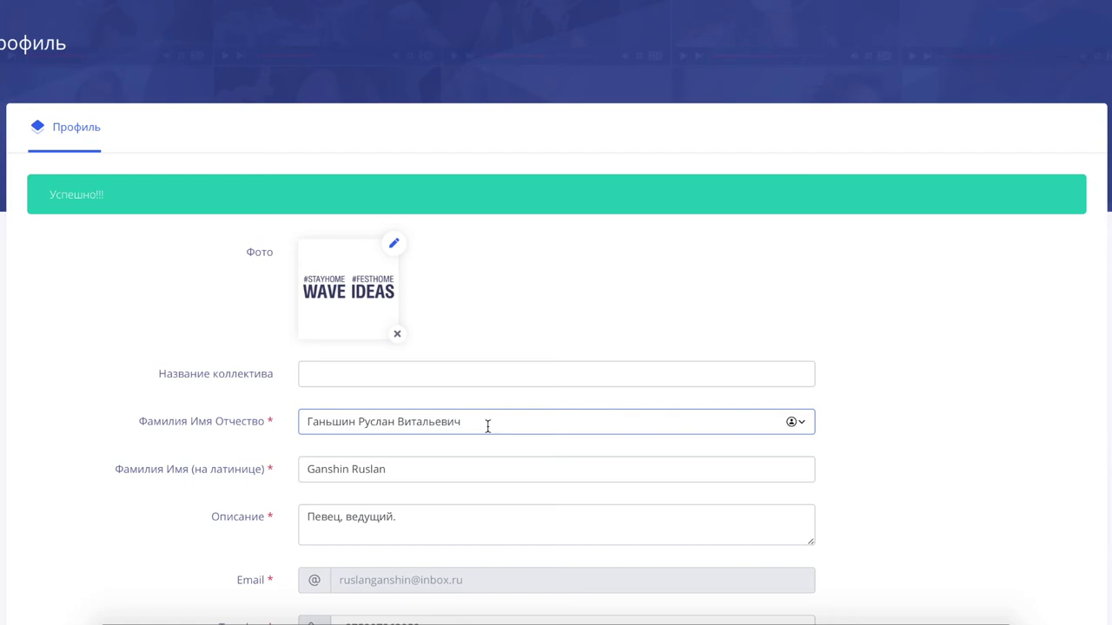
pyautogui.press('BackSpace')
pyautogui.press('BackSpace')
pyautogui.press('BackSpace')
pyautogui.press('BackSpace')
pyautogui.press('BackSpace')
pyautogui.press('BackSpace')
pyautogui.press('BackSpace')
pyautogui.press('BackSpace')
pyautogui.press('BackSpace')
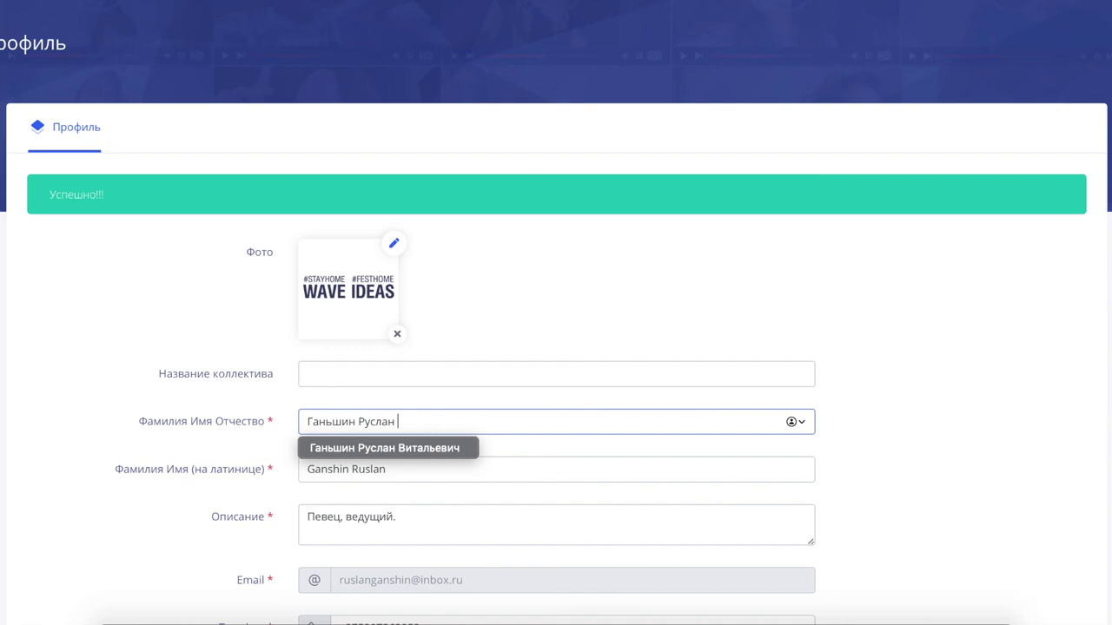
pyautogui.write('Jktu')
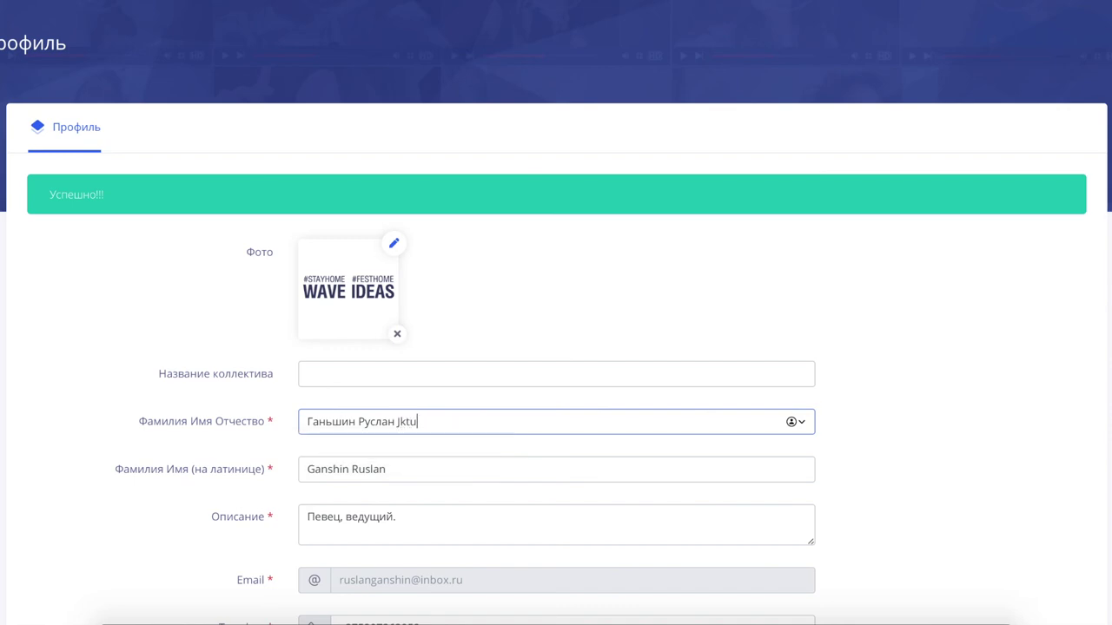
pyautogui.press('BackSpace')
pyautogui.press('BackSpace')
pyautogui.press('BackSpace')
pyautogui.press('BackSpace')
pyautogui.write('Олег')
pyautogui.scroll(-5, 851, 507)
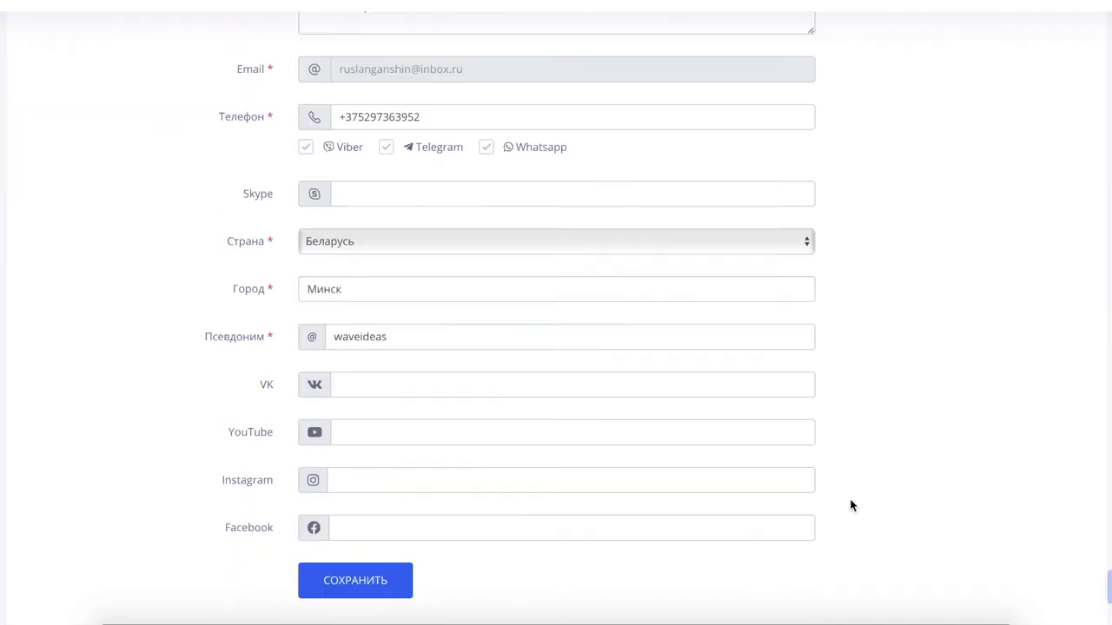
pyautogui.scroll(-5, 851, 506)
# - Save the edited profile with СОХРАНИТЬ and review the reloaded page showing the Успешно!!! banner
pyautogui.click(350, 278)
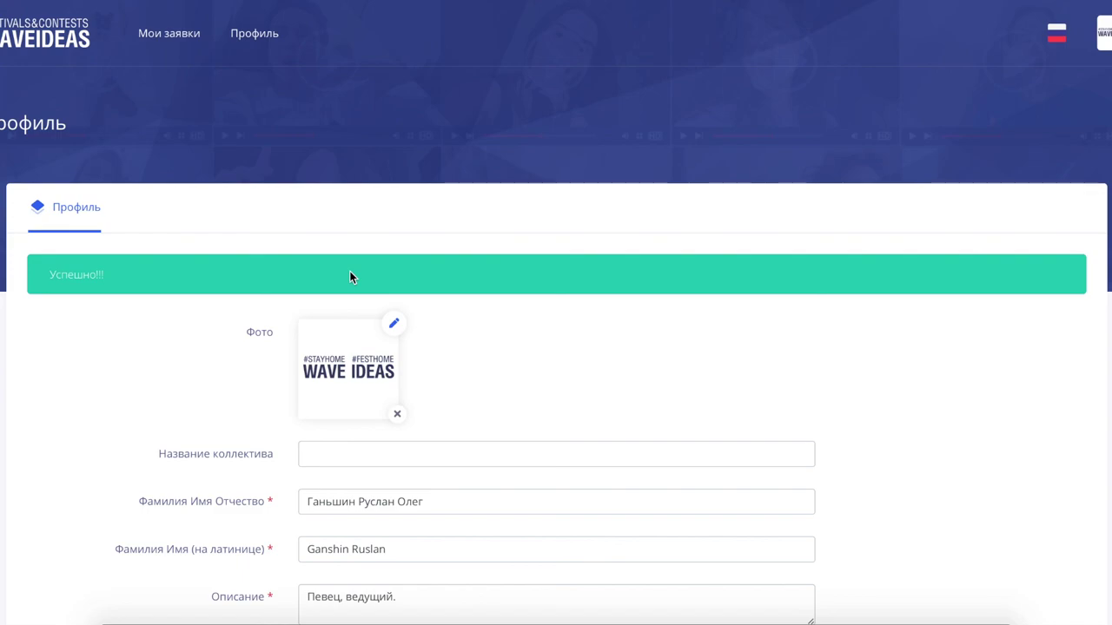
pyautogui.scroll(-1, 349, 276)
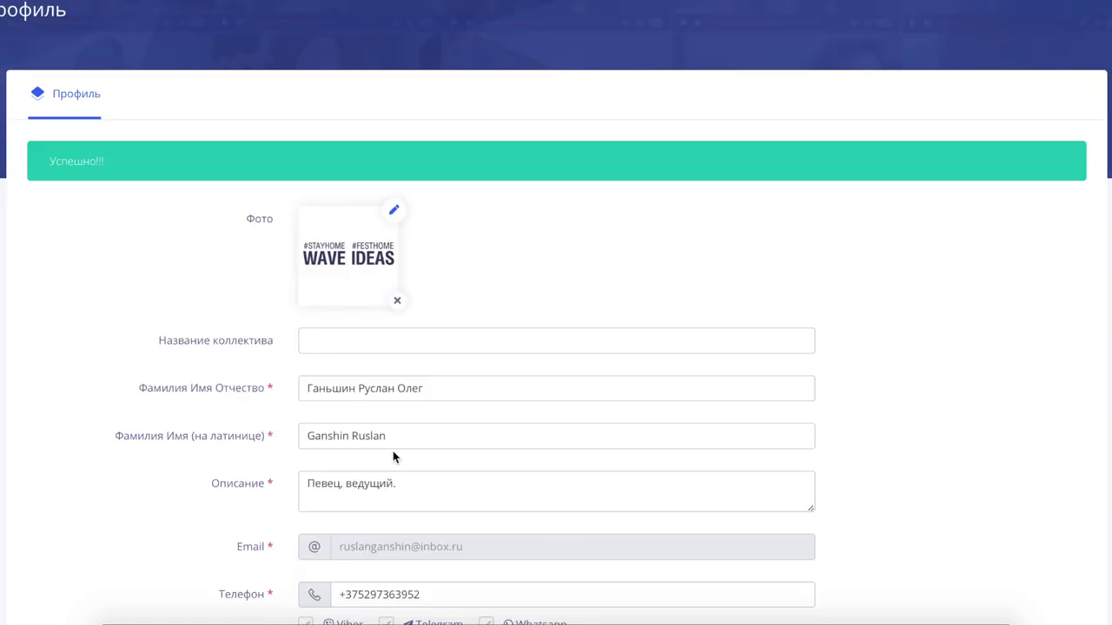
pyautogui.scroll(1, 392, 451)
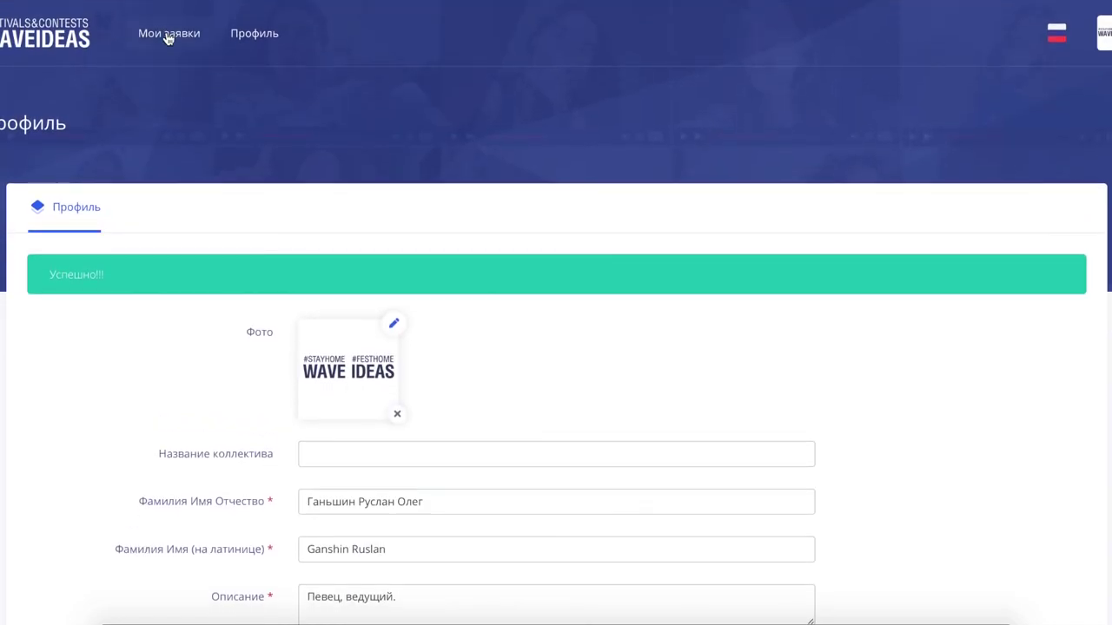
pyautogui.scroll(-1, 255, 290)
pyautogui.scroll(1, 256, 291)
pyautogui.scroll(-10, 255, 290)
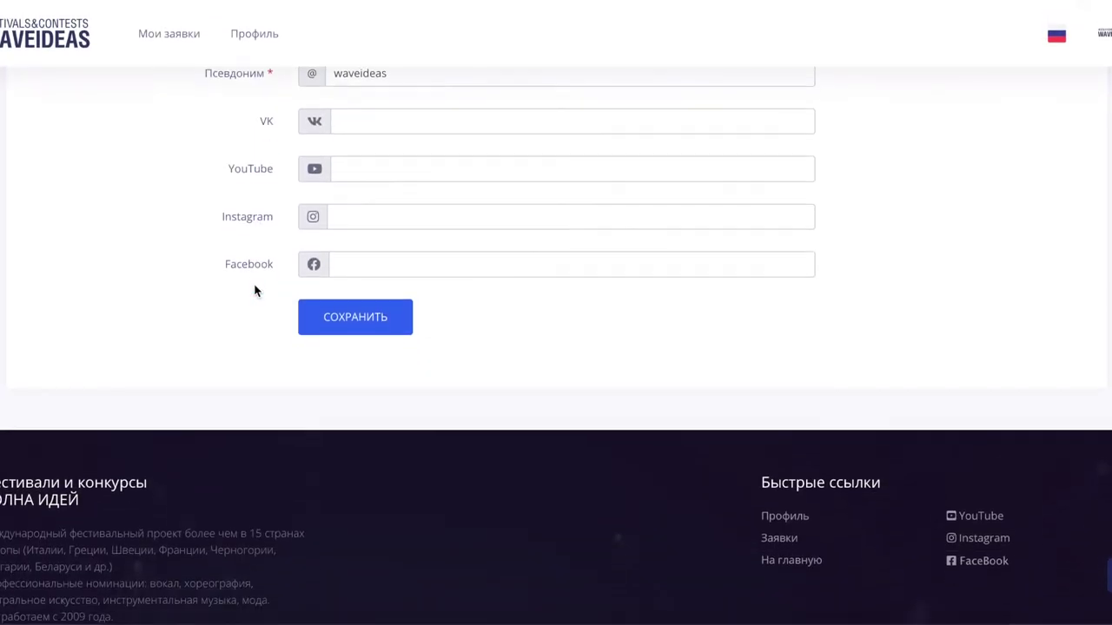
pyautogui.scroll(4, 255, 290)
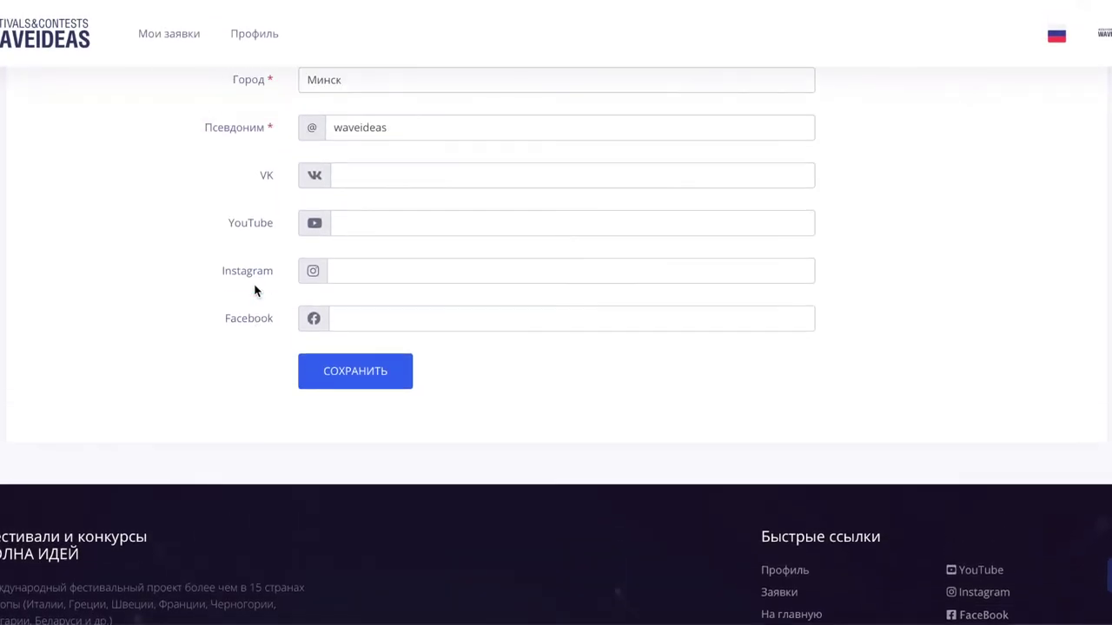